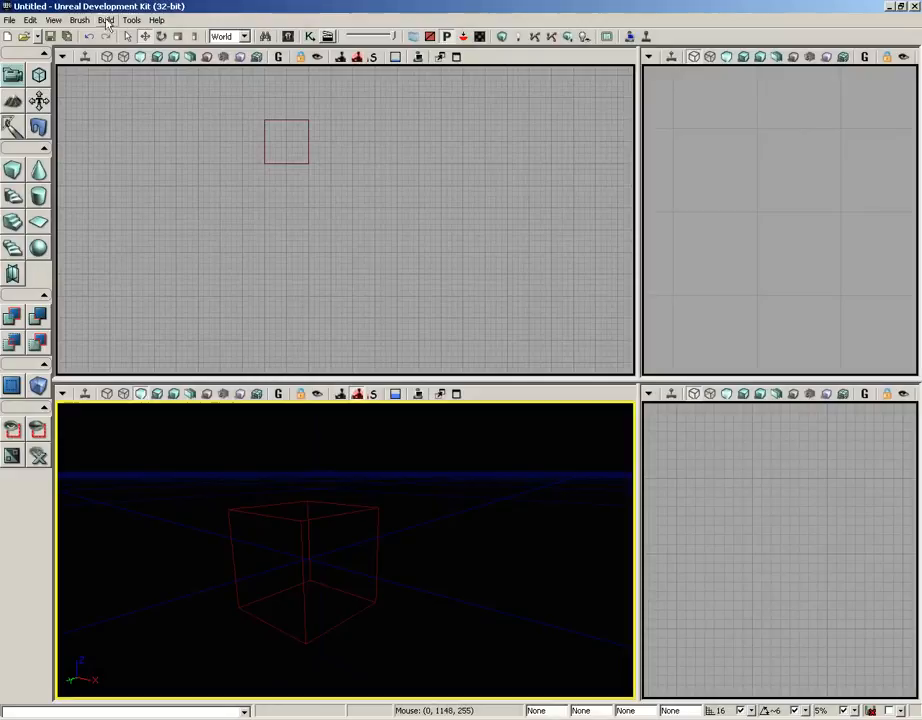
{"action": "left_click", "coordinate": [79, 20]}
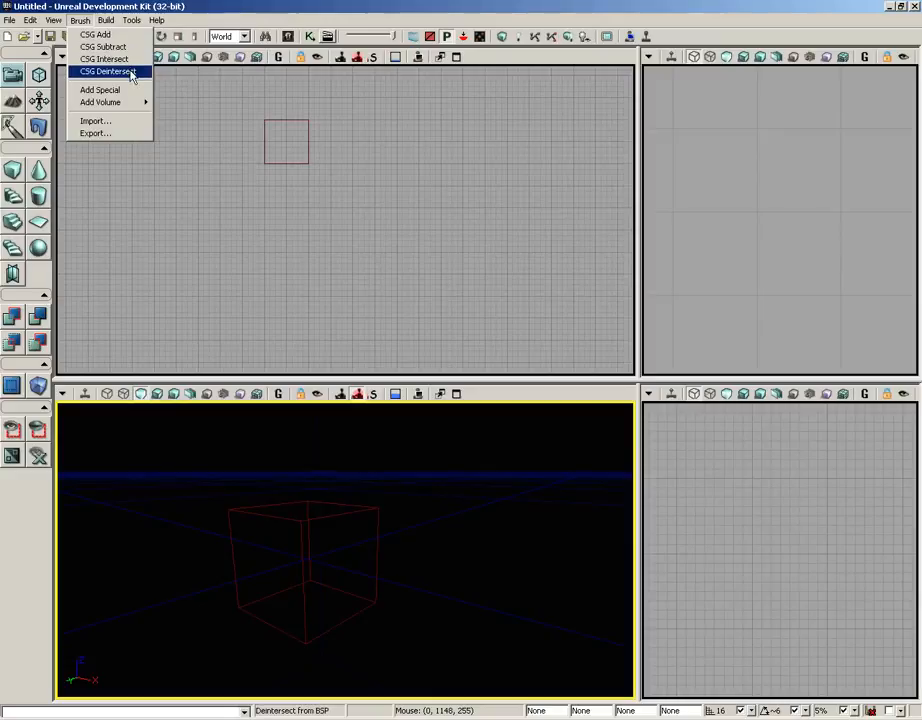
{"action": "left_click", "coordinate": [79, 24]}
{"action": "left_click_drag", "start_coordinate": [466, 475], "coordinate": [467, 475]}
{"action": "mouse_move", "coordinate": [467, 475]}
{"action": "right_mouse_down"}
{"action": "mouse_move", "coordinate": [467, 521]}
{"action": "mouse_move", "coordinate": [467, 480]}
{"action": "right_mouse_up"}
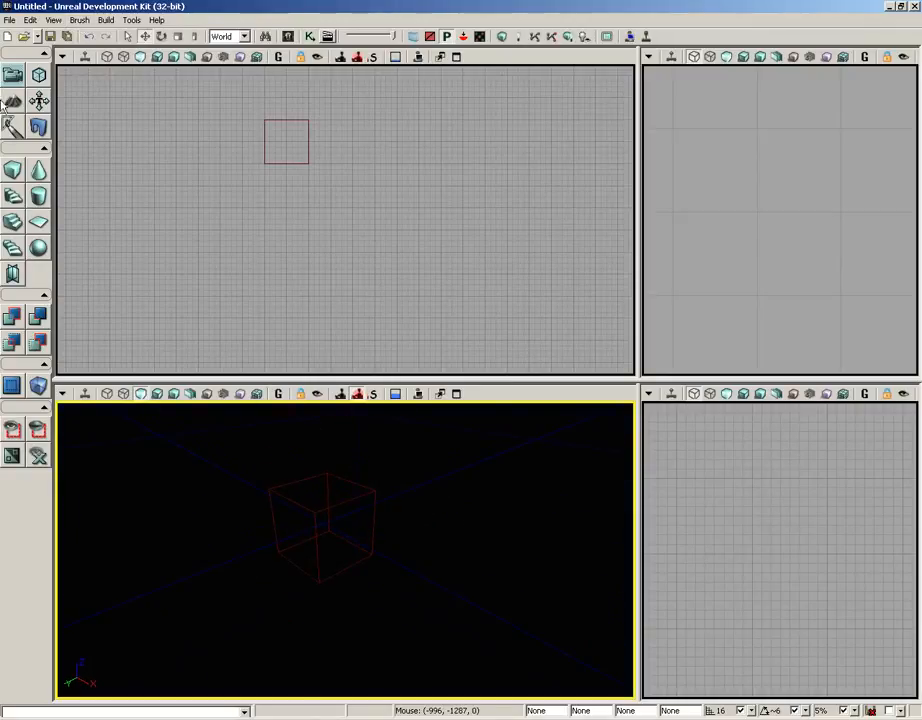
- Start a new map in place of the current untitled level
{"action": "left_click", "coordinate": [12, 20]}
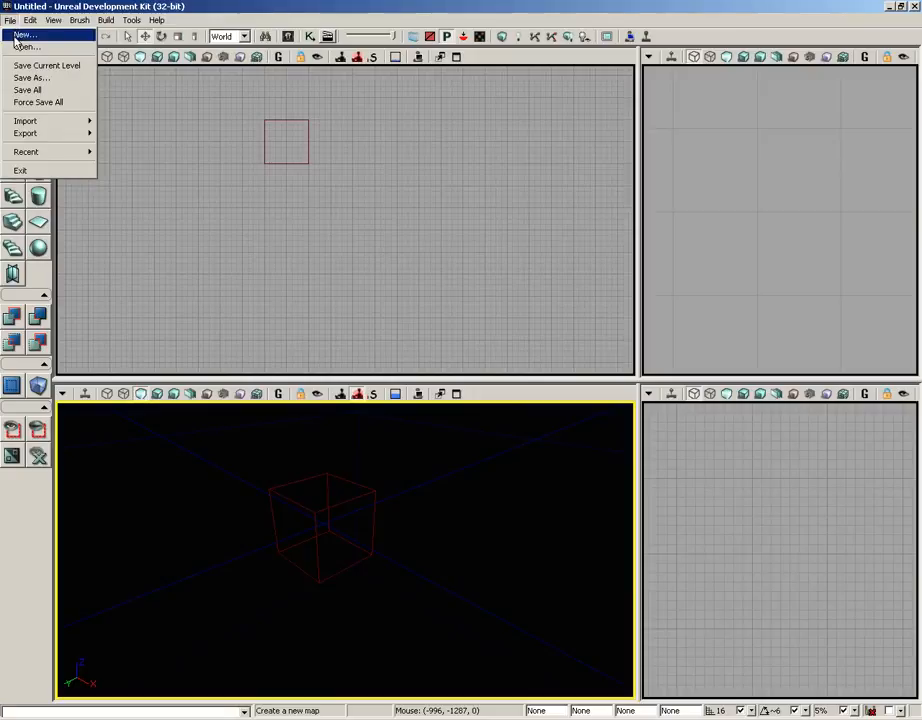
{"action": "left_click", "coordinate": [20, 34]}
{"action": "left_click", "coordinate": [510, 356]}
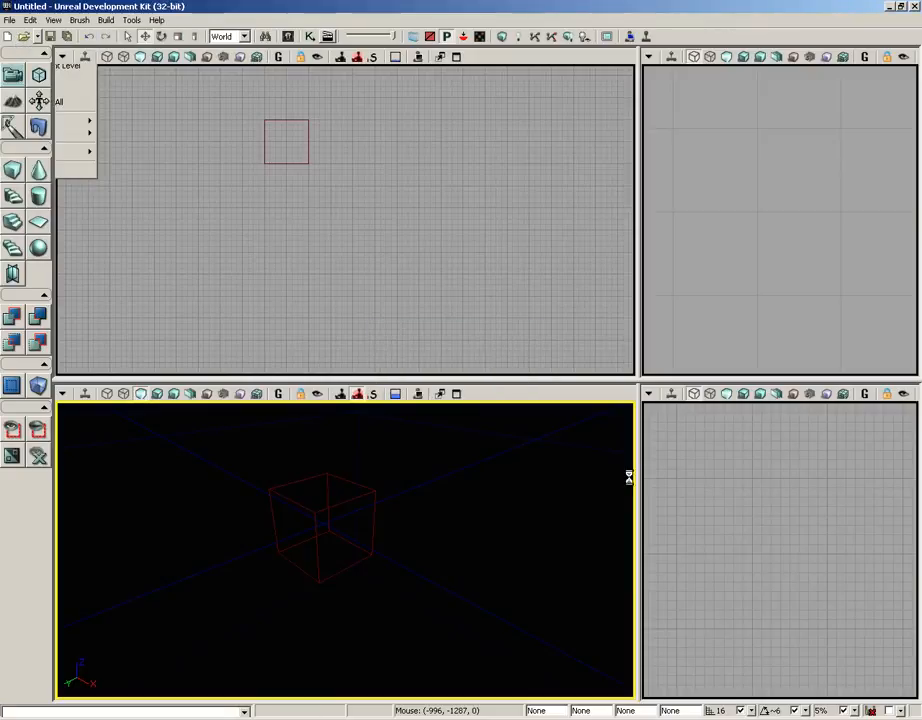
- Create a solid cube from the cubic builder brush with CSG Add
{"action": "mouse_move", "coordinate": [481, 556]}
{"action": "left_mouse_down"}
{"action": "mouse_move", "coordinate": [463, 490]}
{"action": "mouse_move", "coordinate": [480, 549]}
{"action": "left_mouse_up"}
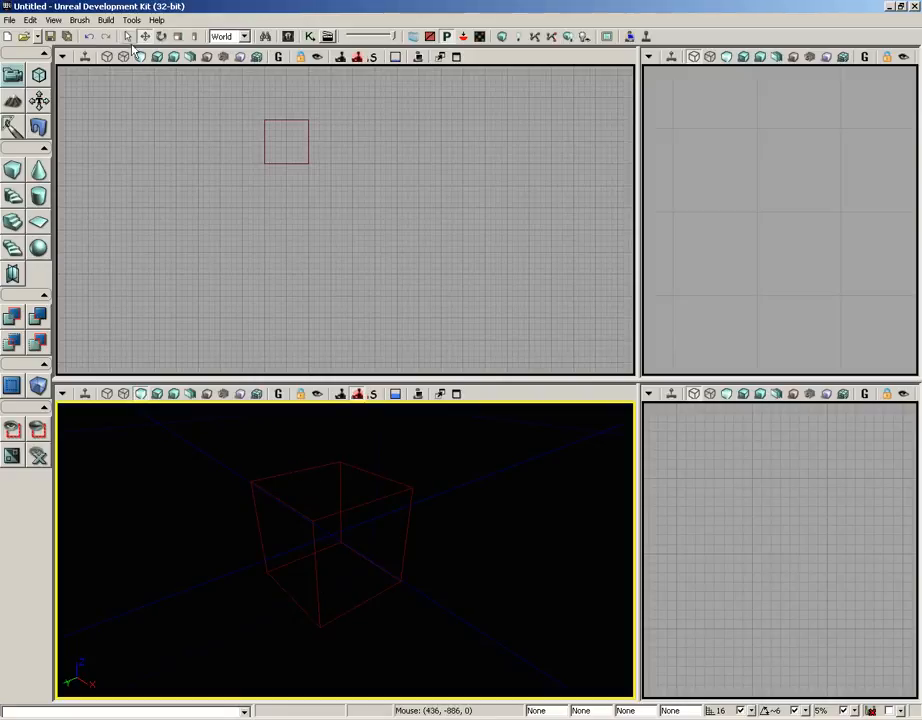
{"action": "left_click", "coordinate": [79, 20]}
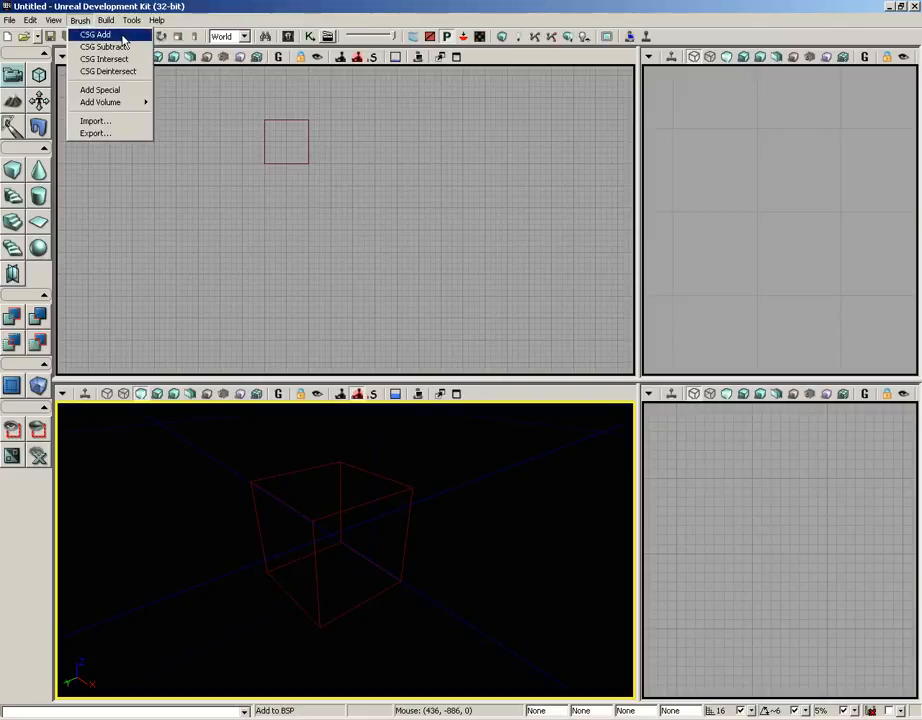
{"action": "left_click", "coordinate": [123, 37]}
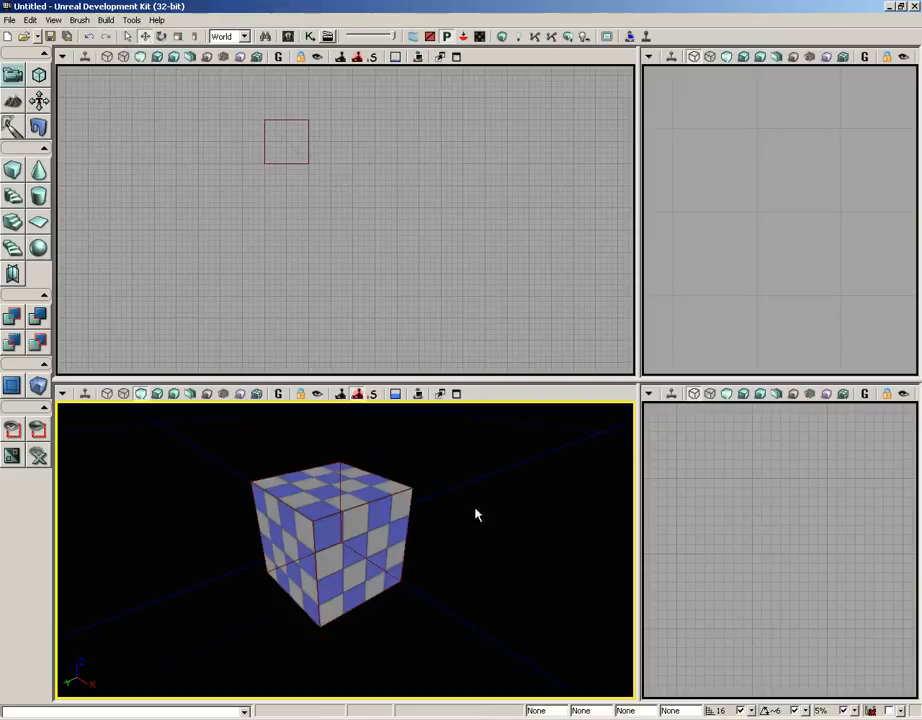
{"action": "mouse_move", "coordinate": [475, 514]}
{"action": "left_mouse_down"}
{"action": "mouse_move", "coordinate": [578, 504]}
{"action": "mouse_move", "coordinate": [539, 504]}
{"action": "left_mouse_up"}
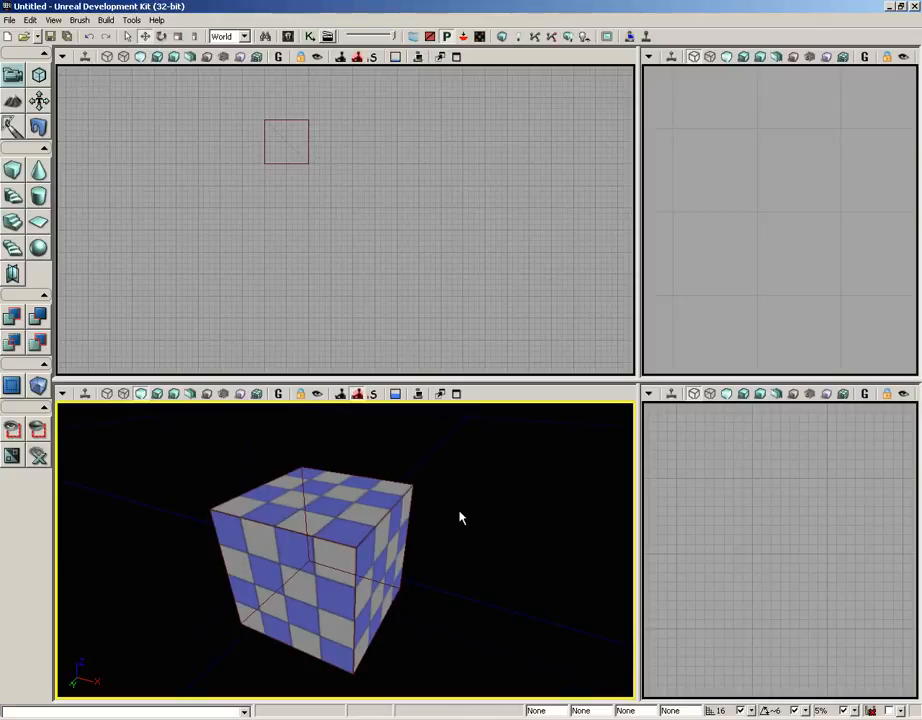
{"action": "left_click_drag", "start_coordinate": [460, 517], "coordinate": [467, 543]}
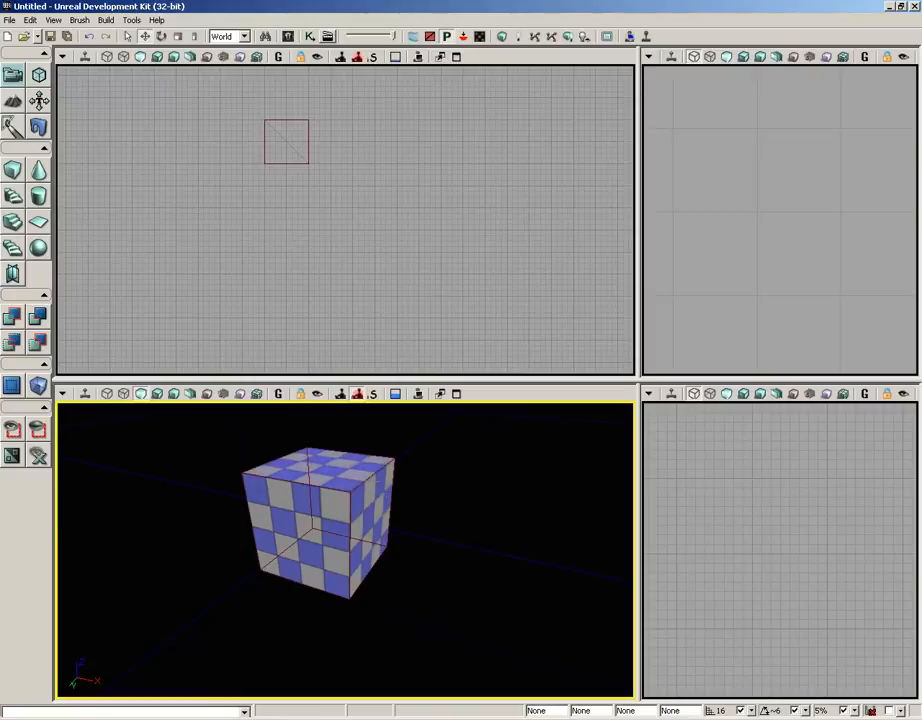
- Move the builder brush beside the first cube, leaving a small gap, and create a second solid cube with CSG Add
{"action": "left_click", "coordinate": [305, 164]}
{"action": "mouse_move", "coordinate": [307, 169]}
{"action": "left_mouse_down"}
{"action": "mouse_move", "coordinate": [355, 127]}
{"action": "mouse_move", "coordinate": [356, 290]}
{"action": "mouse_move", "coordinate": [403, 259]}
{"action": "left_mouse_up"}
{"action": "mouse_move", "coordinate": [457, 492]}
{"action": "left_mouse_down"}
{"action": "mouse_move", "coordinate": [385, 514]}
{"action": "mouse_move", "coordinate": [626, 523]}
{"action": "mouse_move", "coordinate": [494, 514]}
{"action": "mouse_move", "coordinate": [605, 490]}
{"action": "mouse_move", "coordinate": [547, 490]}
{"action": "mouse_move", "coordinate": [562, 488]}
{"action": "left_mouse_up"}
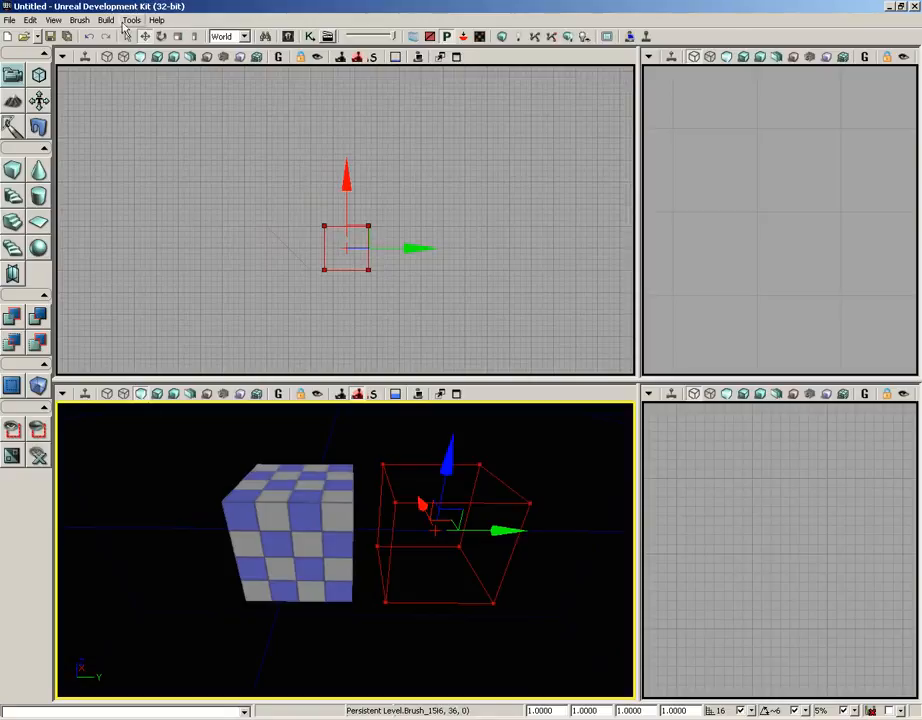
{"action": "left_click", "coordinate": [78, 20]}
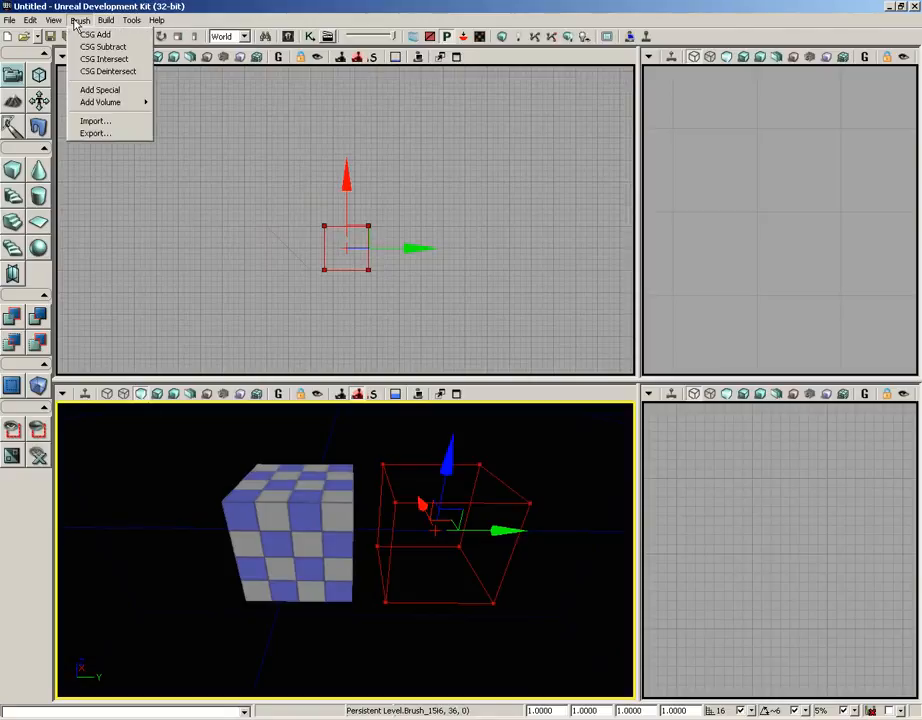
{"action": "left_click", "coordinate": [64, 34]}
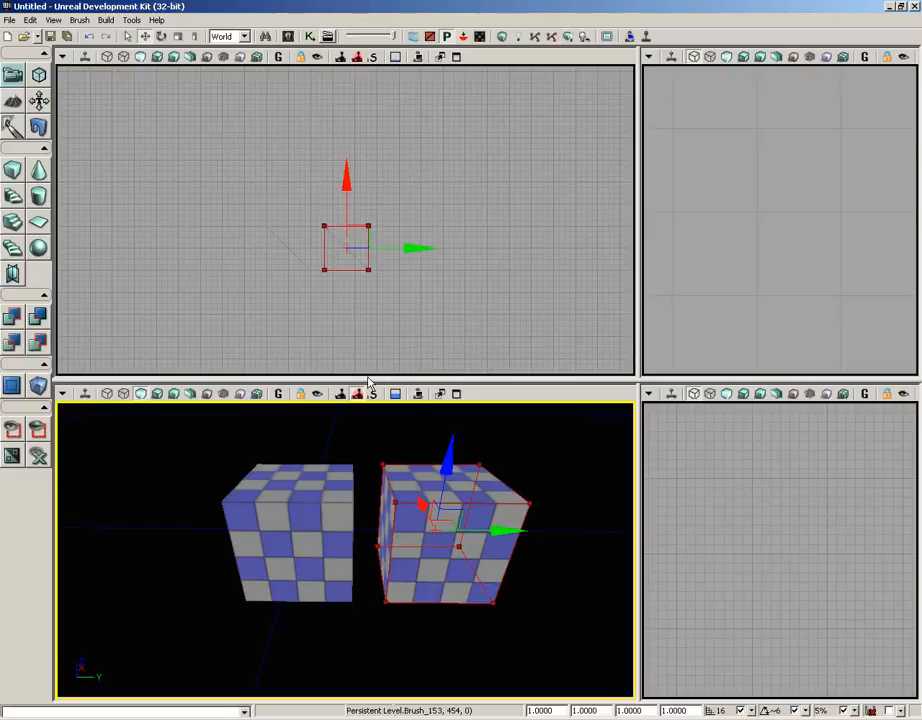
- Position the builder brush between the two cubes so it overlaps their upper inner edges, and cut them with CSG Subtract
{"action": "left_click_drag", "start_coordinate": [512, 531], "coordinate": [422, 531]}
{"action": "left_click_drag", "start_coordinate": [355, 465], "coordinate": [358, 400]}
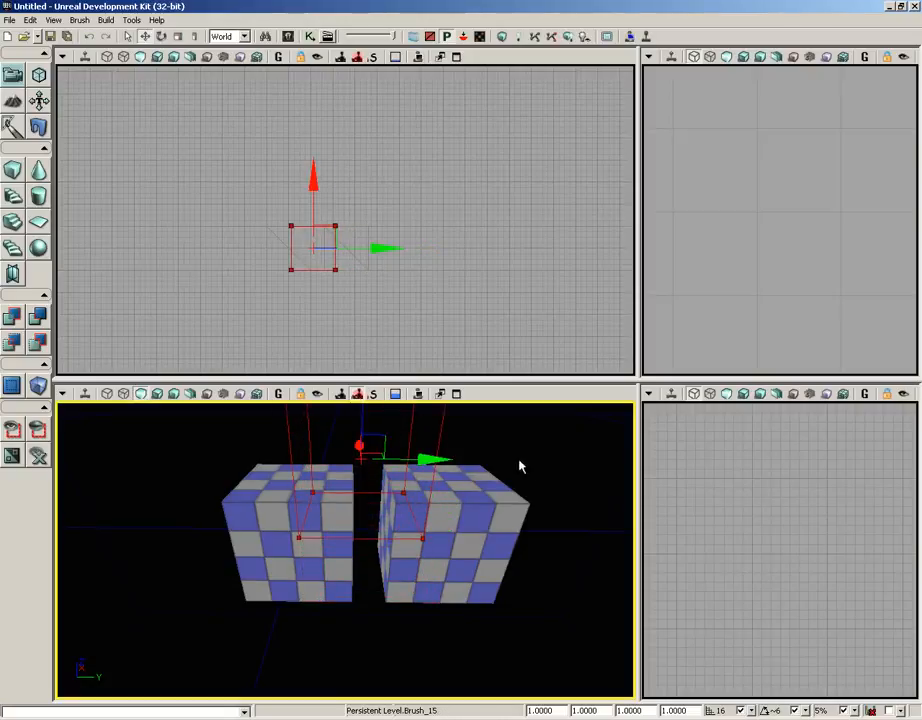
{"action": "middle_click_drag", "start_coordinate": [556, 487], "coordinate": [557, 461]}
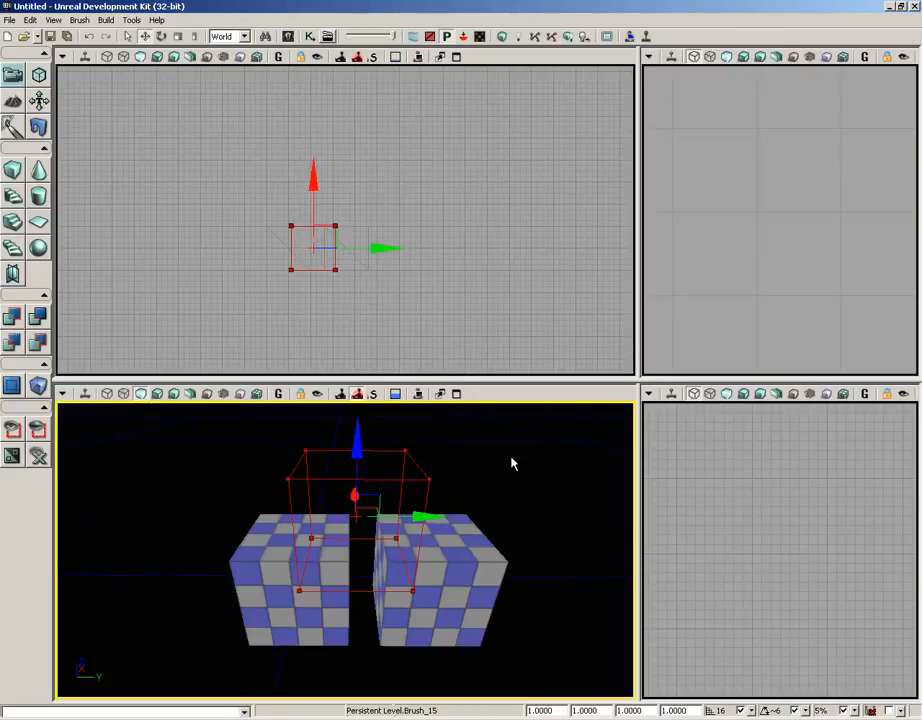
{"action": "middle_click_drag", "start_coordinate": [521, 460], "coordinate": [525, 478]}
{"action": "right_click_drag", "start_coordinate": [525, 478], "coordinate": [521, 425]}
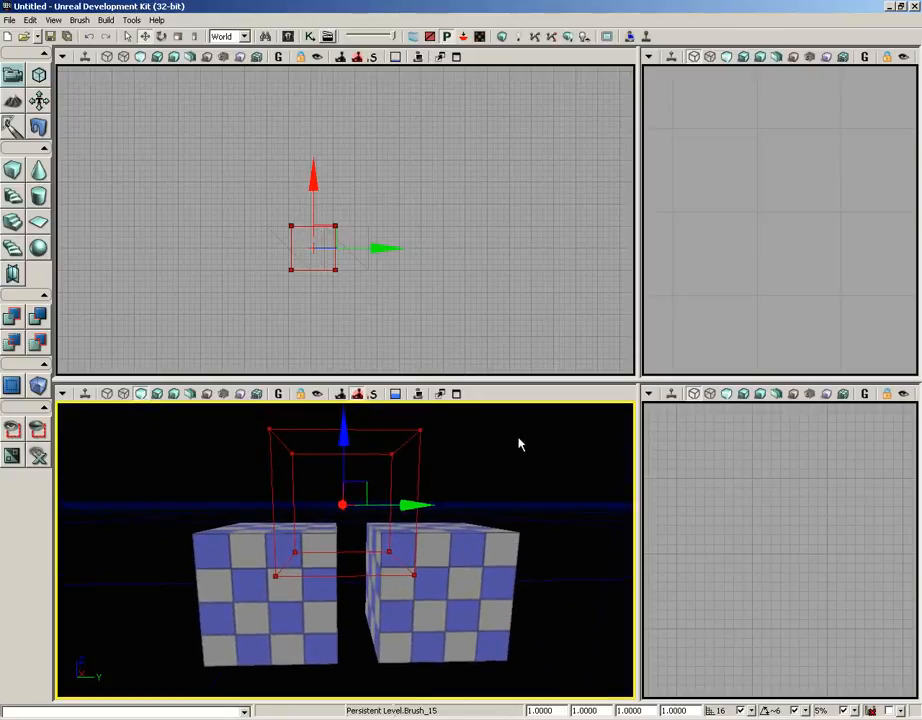
{"action": "left_click", "coordinate": [79, 20]}
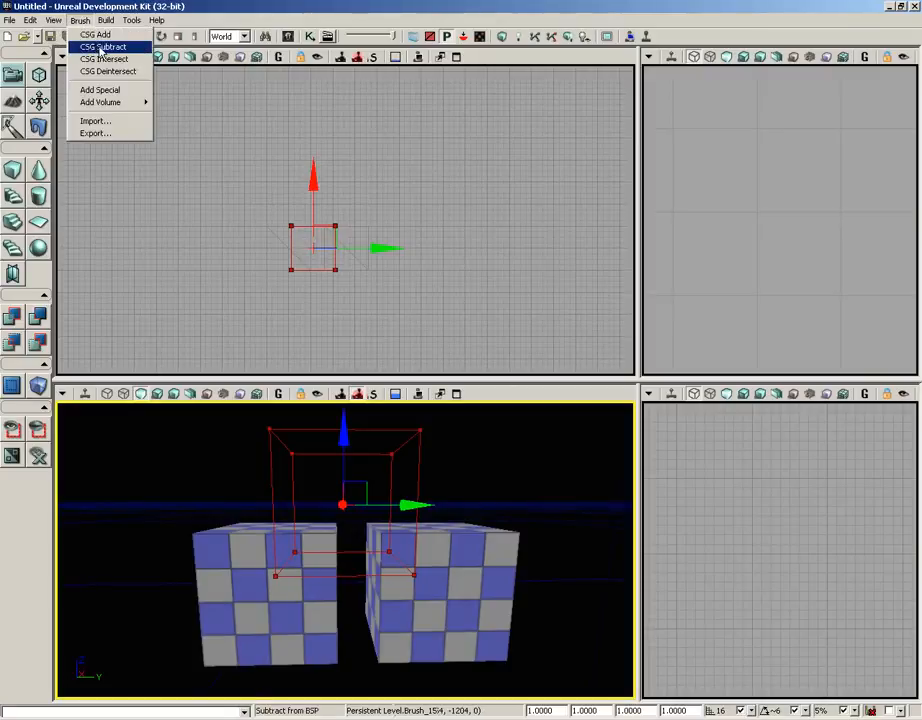
{"action": "left_click", "coordinate": [102, 47]}
{"action": "left_click_drag", "start_coordinate": [497, 451], "coordinate": [468, 433]}
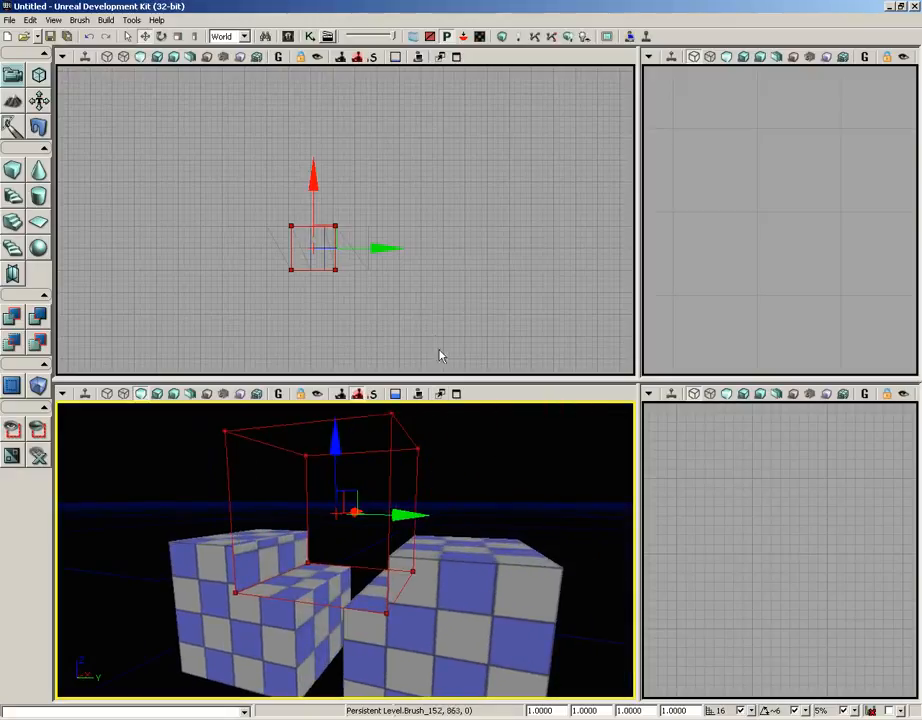
- Bring the brushes into the orthographic views and move the builder brush up and clear of the cubes along Y
{"action": "scroll", "coordinate": [741, 320], "scroll_direction": "down", "scroll_amount": 5}
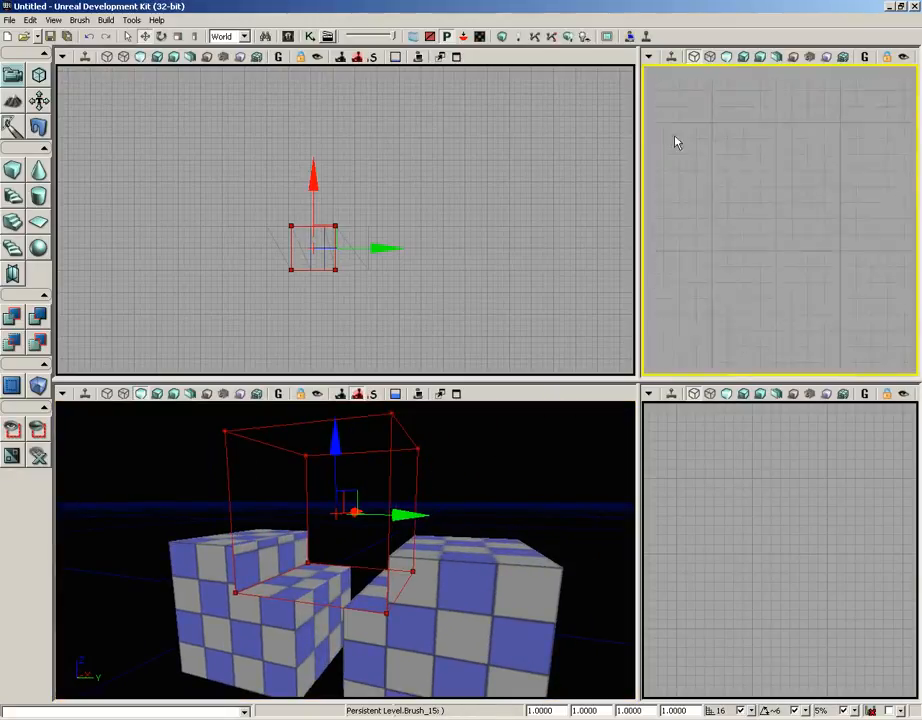
{"action": "mouse_move", "coordinate": [669, 122]}
{"action": "left_mouse_down"}
{"action": "mouse_move", "coordinate": [728, 320]}
{"action": "mouse_move", "coordinate": [804, 348]}
{"action": "left_mouse_up"}
{"action": "scroll", "coordinate": [786, 570], "scroll_direction": "down", "scroll_amount": 6}
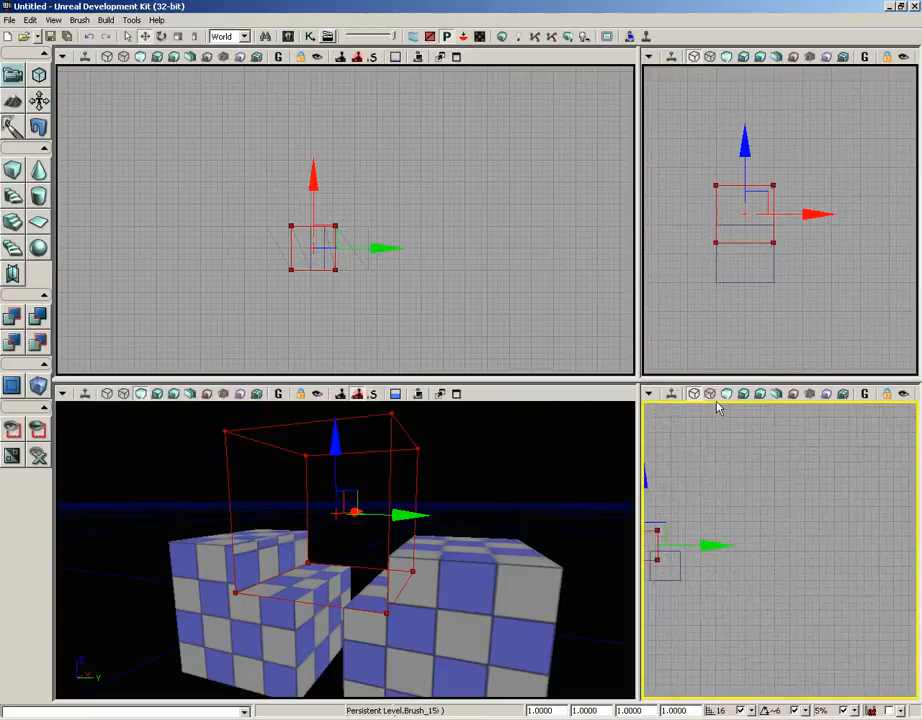
{"action": "left_click_drag", "start_coordinate": [779, 569], "coordinate": [828, 567]}
{"action": "scroll", "coordinate": [828, 567], "scroll_direction": "up", "scroll_amount": 5}
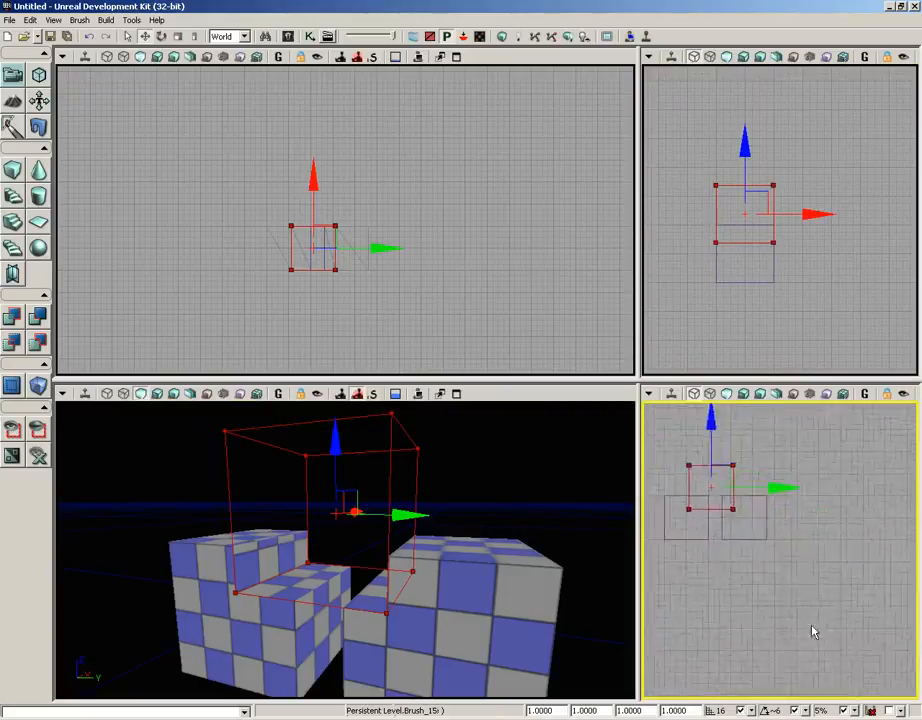
{"action": "mouse_move", "coordinate": [763, 503]}
{"action": "left_mouse_down"}
{"action": "mouse_move", "coordinate": [813, 487]}
{"action": "mouse_move", "coordinate": [780, 516]}
{"action": "mouse_move", "coordinate": [875, 463]}
{"action": "left_mouse_up"}
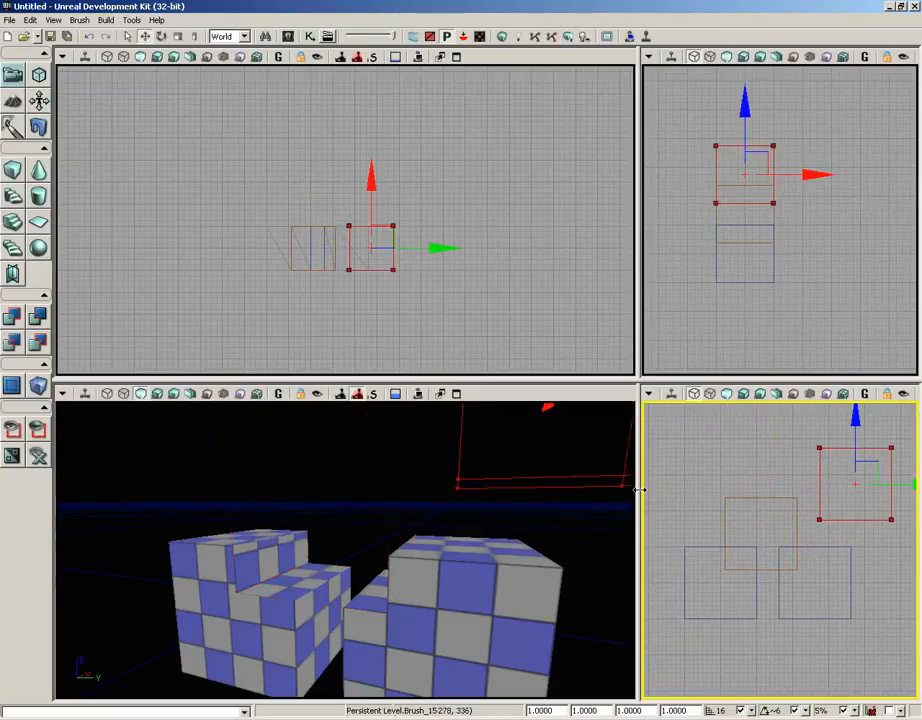
- Enlarge the side view and select the two additive brushes and the subtractive brush one after another to inspect them
{"action": "left_click_drag", "start_coordinate": [639, 489], "coordinate": [314, 490]}
{"action": "left_click_drag", "start_coordinate": [513, 377], "coordinate": [513, 232]}
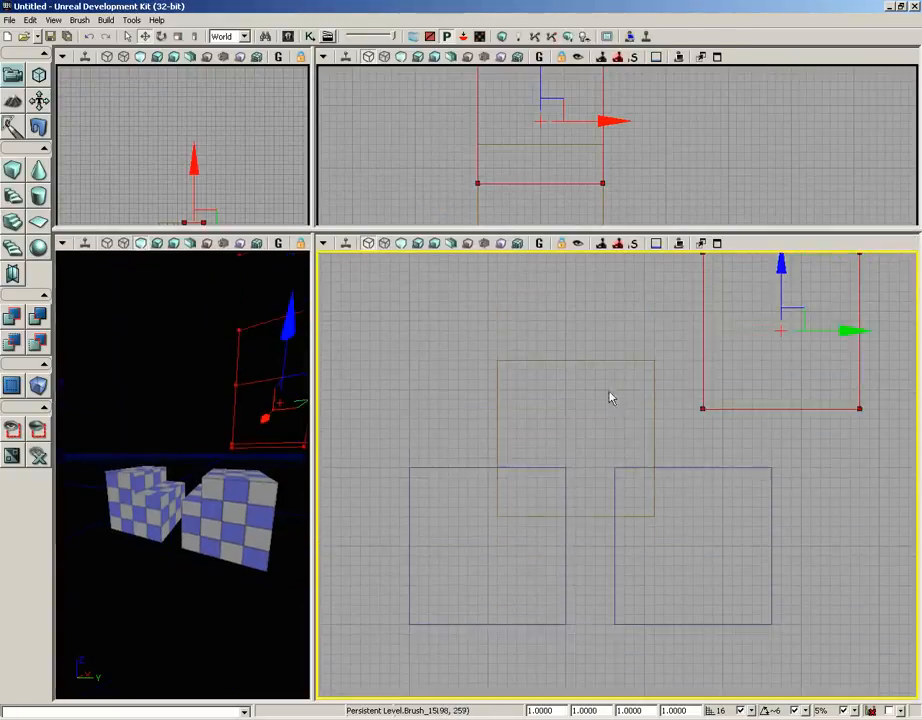
{"action": "scroll", "coordinate": [600, 385], "scroll_direction": "down", "scroll_amount": 3}
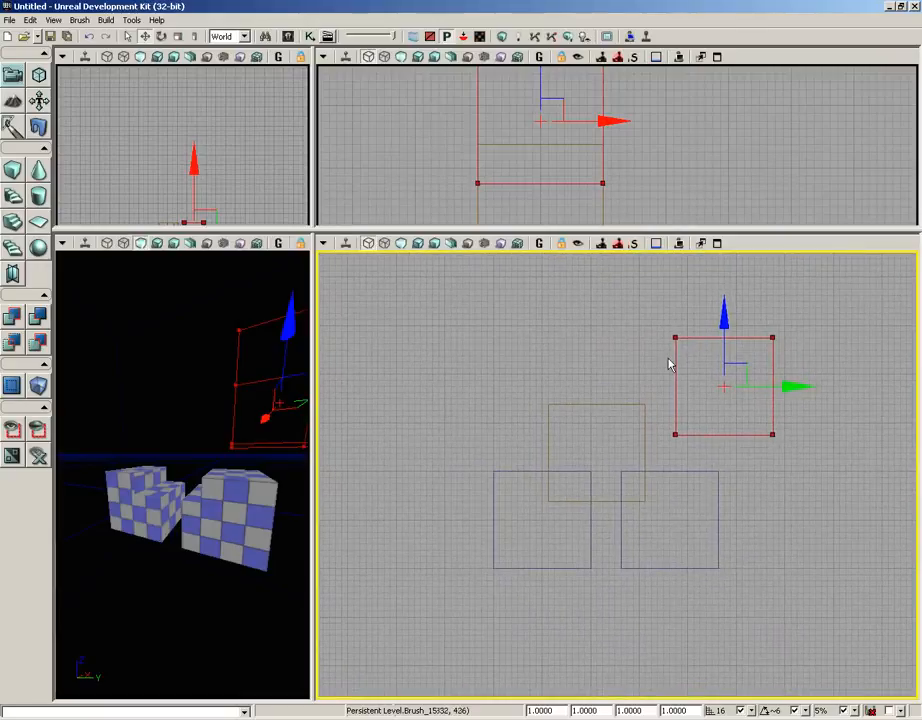
{"action": "left_click", "coordinate": [582, 569]}
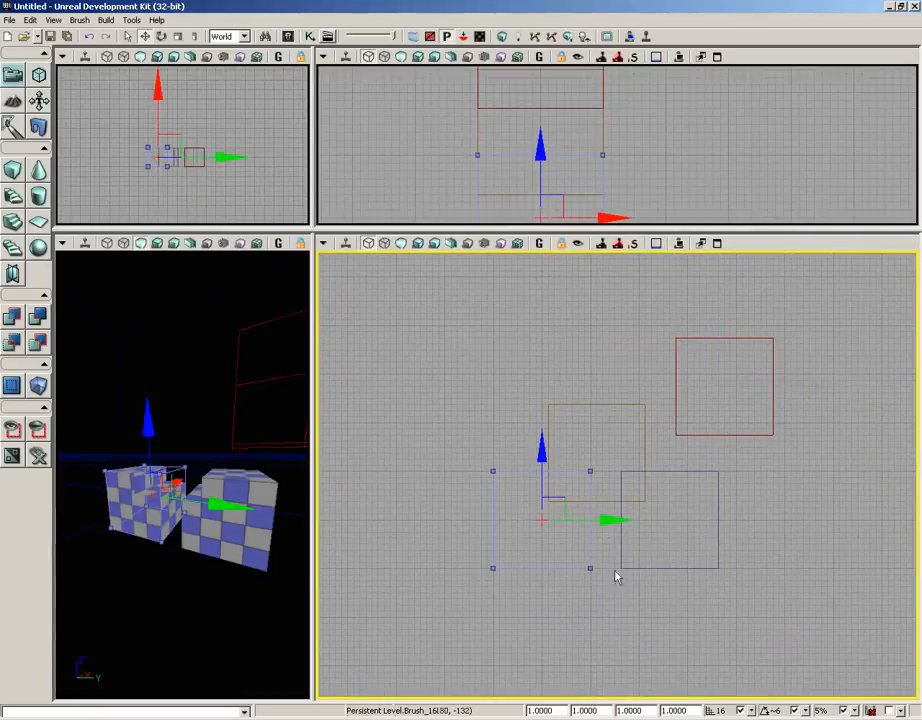
{"action": "left_click", "coordinate": [675, 568]}
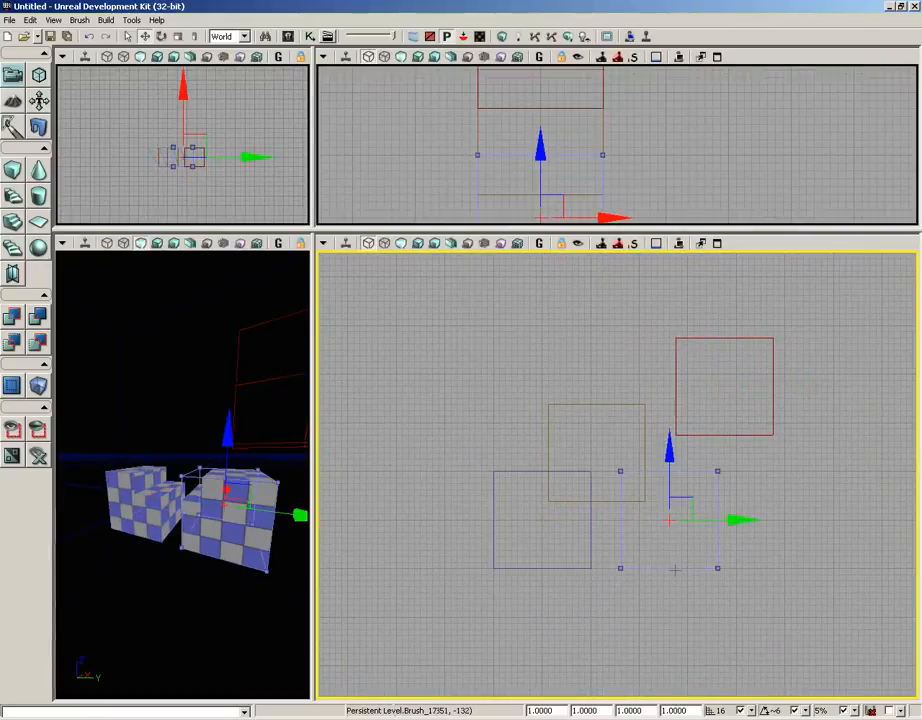
{"action": "left_click", "coordinate": [609, 404]}
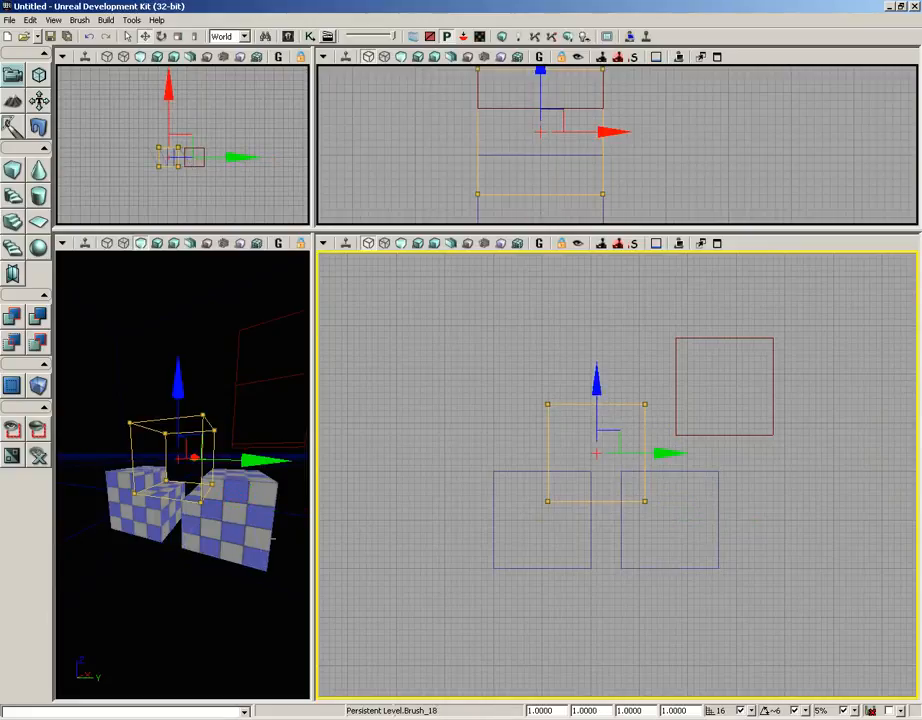
- Enlarge the perspective view, shift the subtractive brush a little along Y, and return it to its original position
{"action": "left_click_drag", "start_coordinate": [238, 556], "coordinate": [220, 554]}
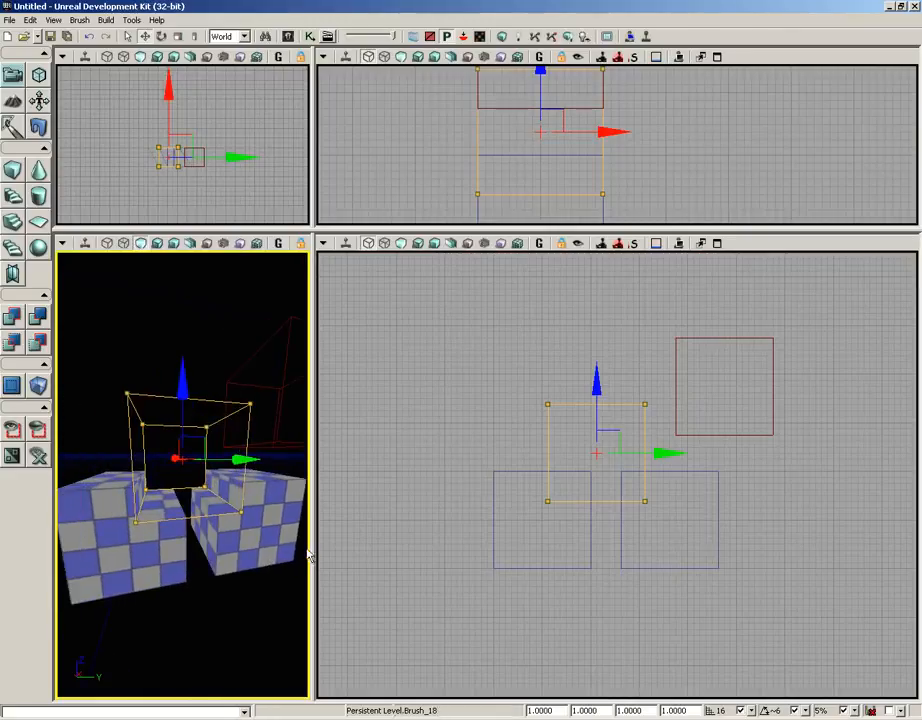
{"action": "left_click_drag", "start_coordinate": [309, 551], "coordinate": [574, 552]}
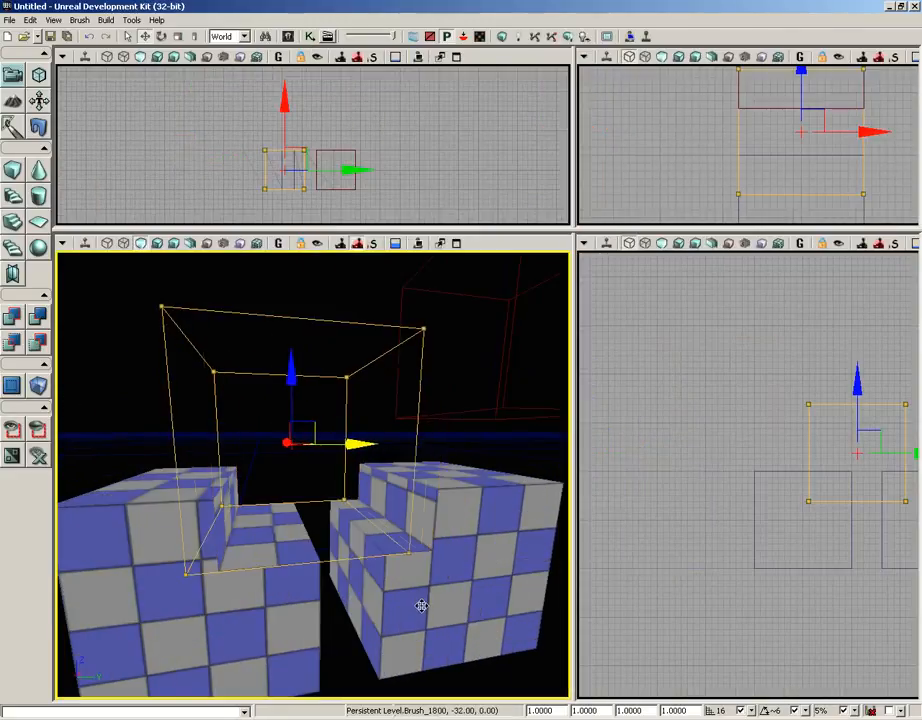
{"action": "right_click_drag", "start_coordinate": [421, 606], "coordinate": [416, 601], "text": "ctrl"}
{"action": "mouse_move", "coordinate": [346, 620]}
{"action": "left_mouse_down"}
{"action": "mouse_move", "coordinate": [348, 676]}
{"action": "mouse_move", "coordinate": [364, 685]}
{"action": "left_mouse_up"}
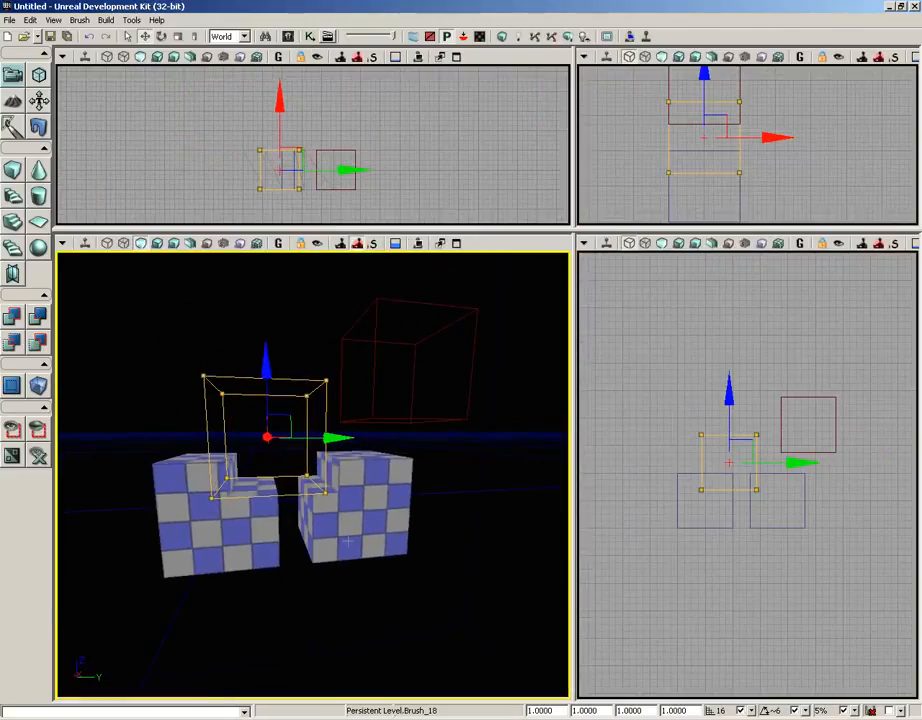
{"action": "left_click_drag", "start_coordinate": [344, 434], "coordinate": [340, 436]}
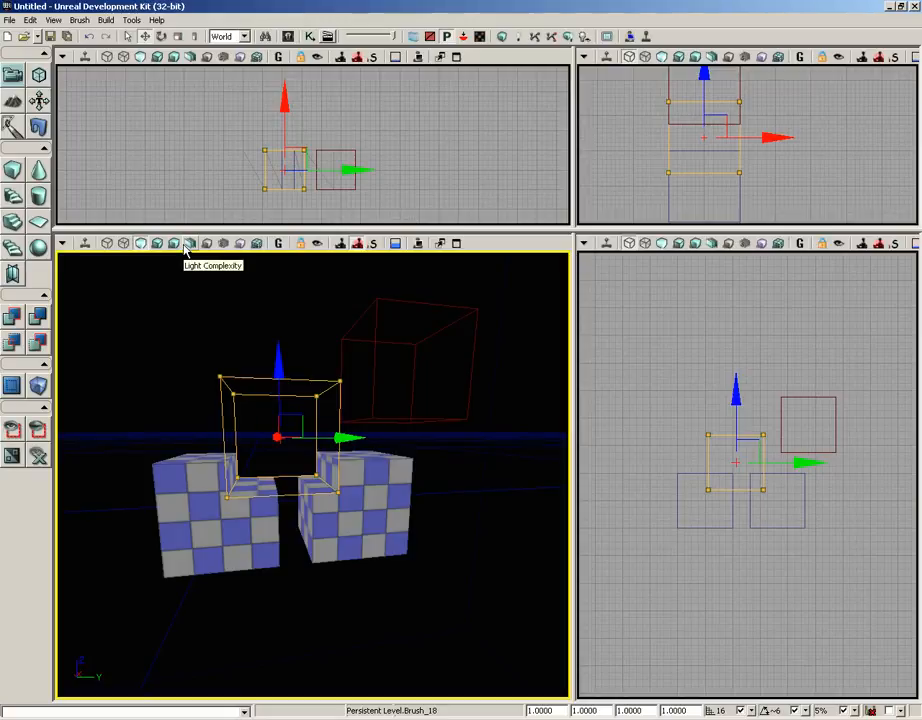
- Lower the builder brush so it overlaps the upper outer corner of the second cube, and enlarge the side view
{"action": "left_click", "coordinate": [76, 20]}
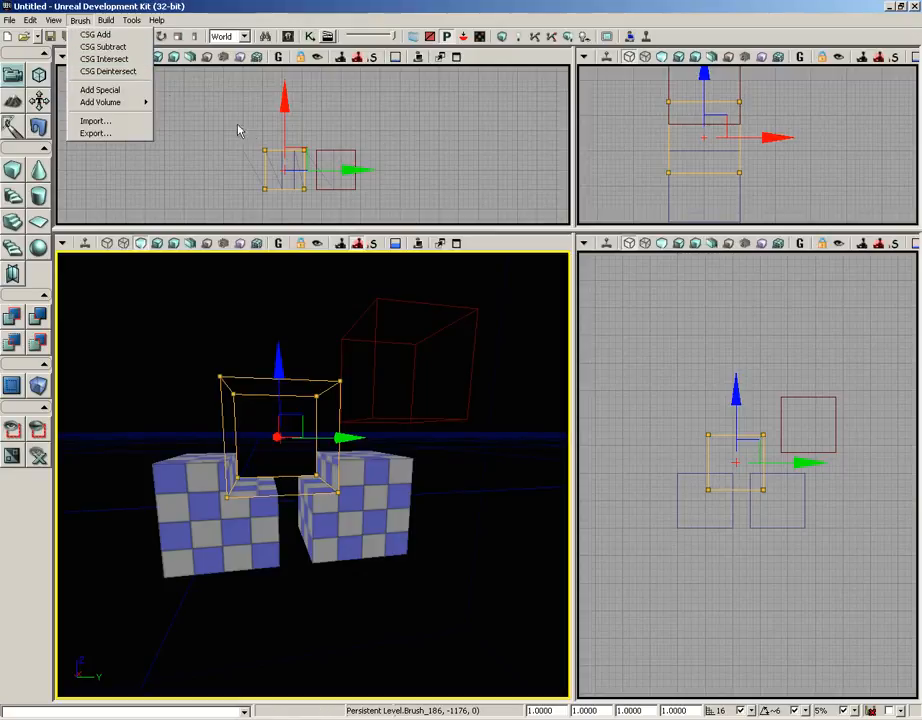
{"action": "left_click", "coordinate": [376, 328]}
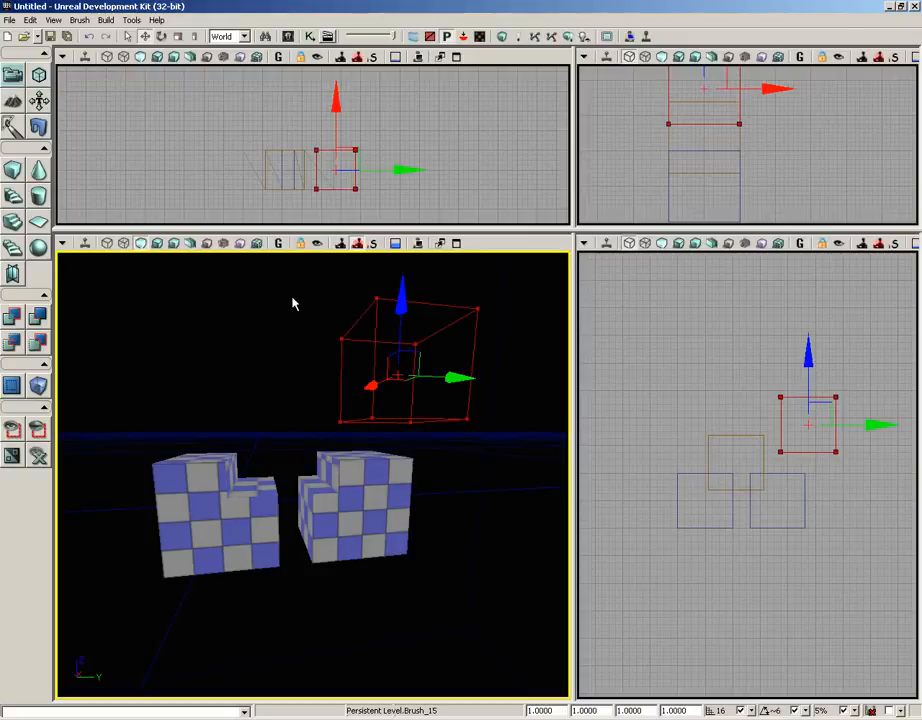
{"action": "left_click_drag", "start_coordinate": [749, 578], "coordinate": [680, 537]}
{"action": "scroll", "coordinate": [681, 593], "scroll_direction": "up", "scroll_amount": 5}
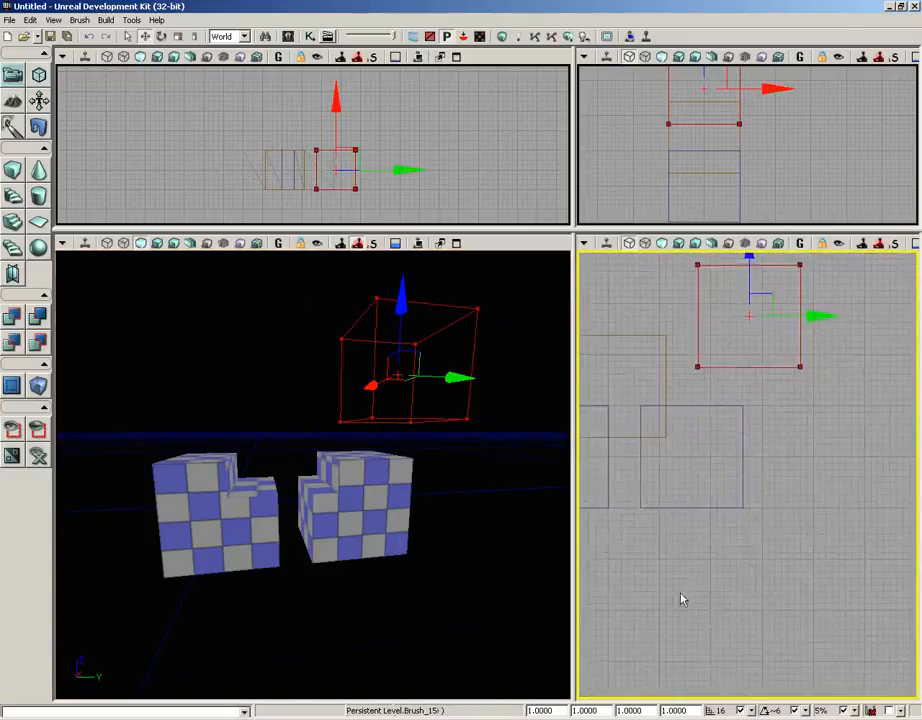
{"action": "left_click_drag", "start_coordinate": [681, 593], "coordinate": [689, 632]}
{"action": "mouse_move", "coordinate": [778, 336]}
{"action": "left_mouse_down"}
{"action": "mouse_move", "coordinate": [788, 407]}
{"action": "mouse_move", "coordinate": [778, 405]}
{"action": "left_mouse_up"}
{"action": "left_click_drag", "start_coordinate": [813, 535], "coordinate": [786, 550]}
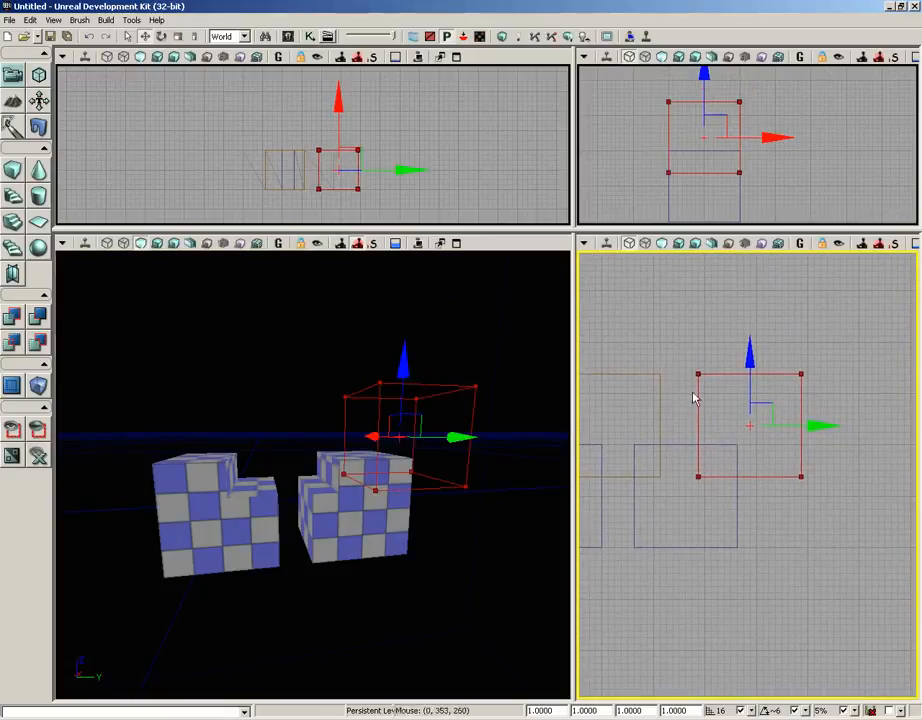
{"action": "left_click_drag", "start_coordinate": [572, 490], "coordinate": [321, 492]}
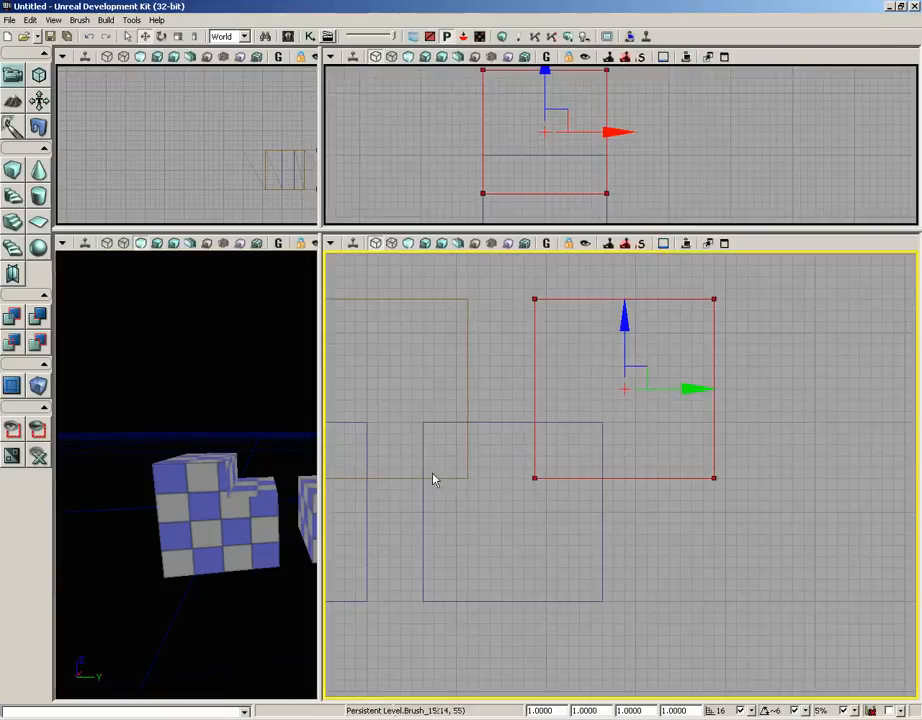
- Intersect the builder brush with the second additive cube, and rebuild the builder brush as a full cube
{"action": "scroll", "coordinate": [470, 410], "scroll_direction": "down", "scroll_amount": 3}
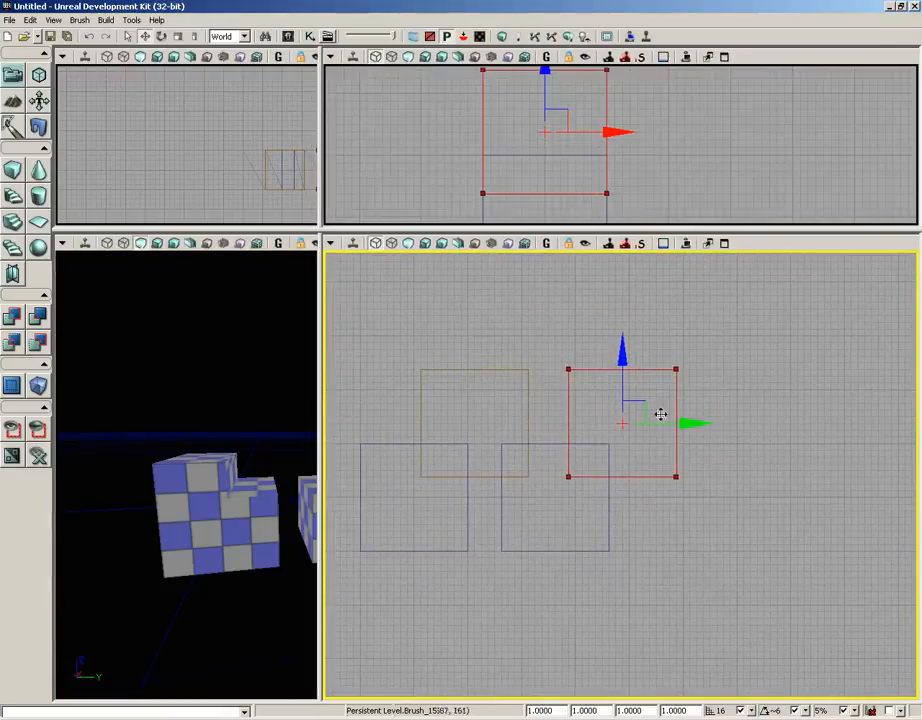
{"action": "left_click_drag", "start_coordinate": [681, 559], "coordinate": [676, 549]}
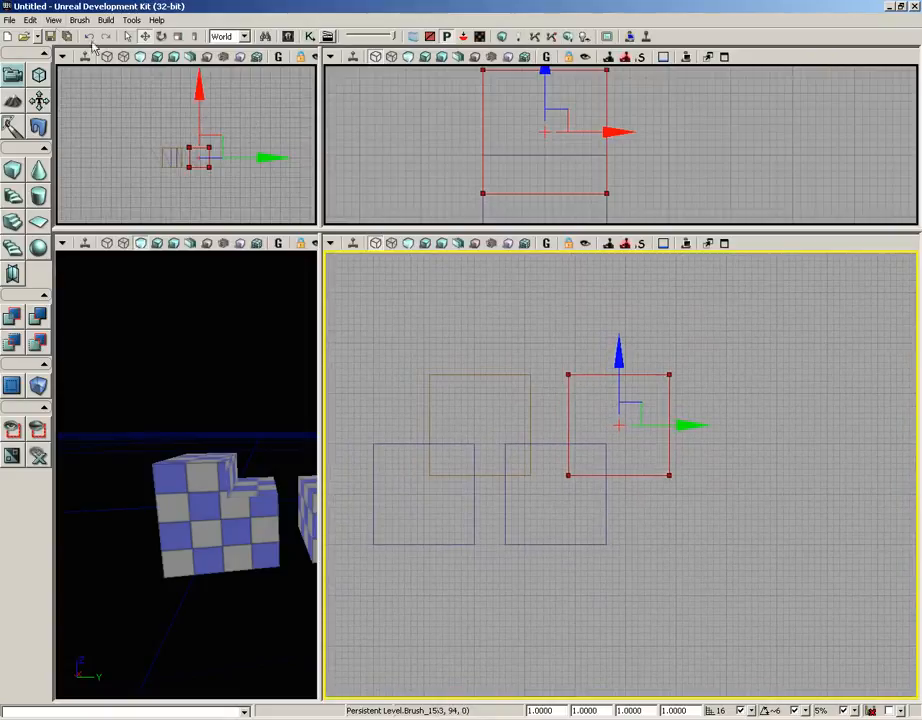
{"action": "left_click", "coordinate": [53, 20]}
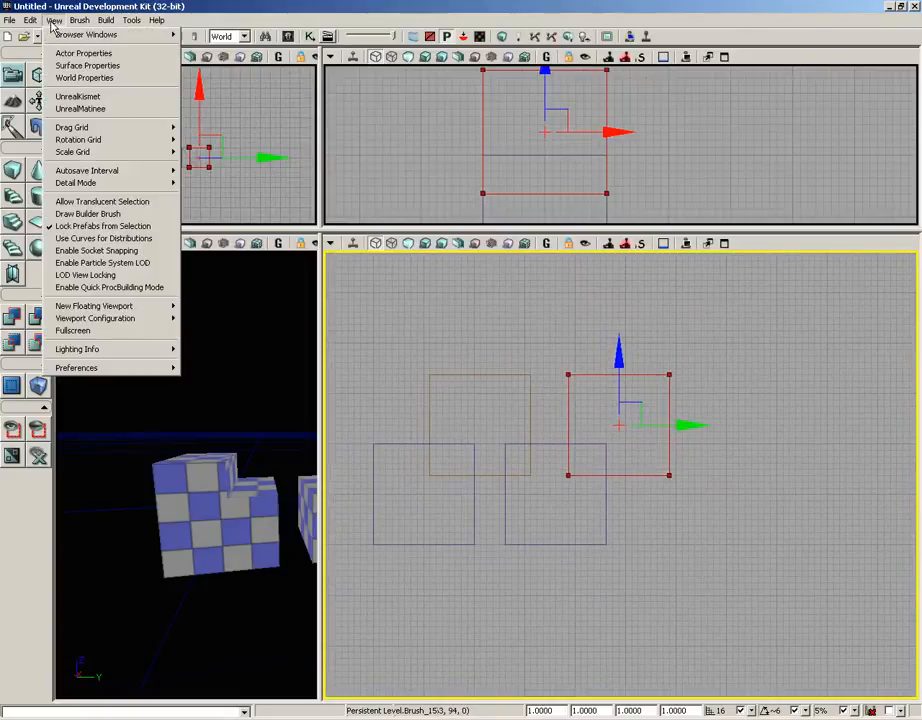
{"action": "mouse_move", "coordinate": [79, 20]}
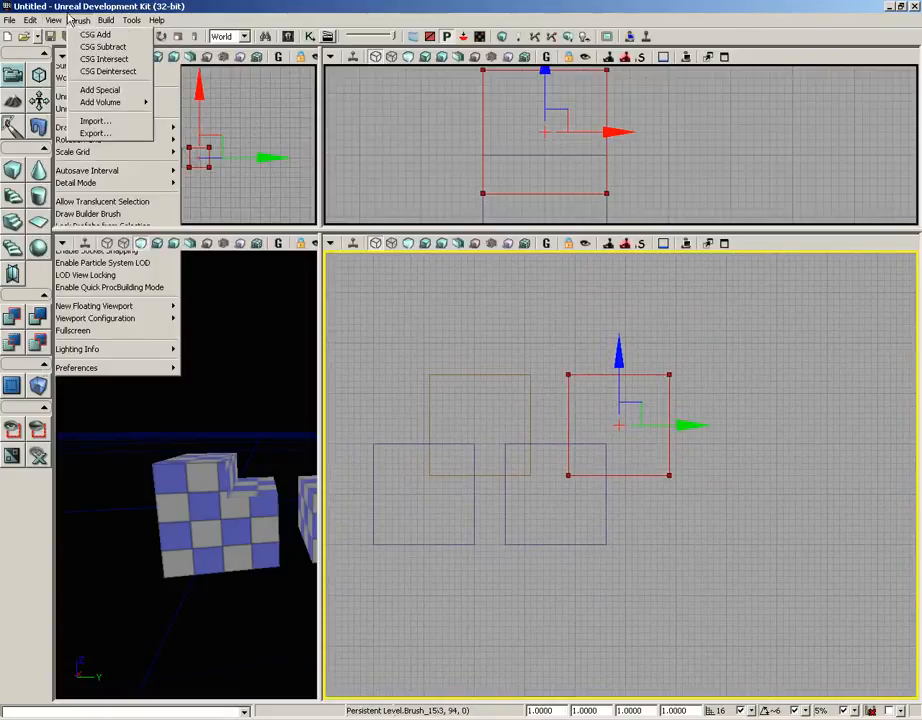
{"action": "left_click", "coordinate": [85, 63]}
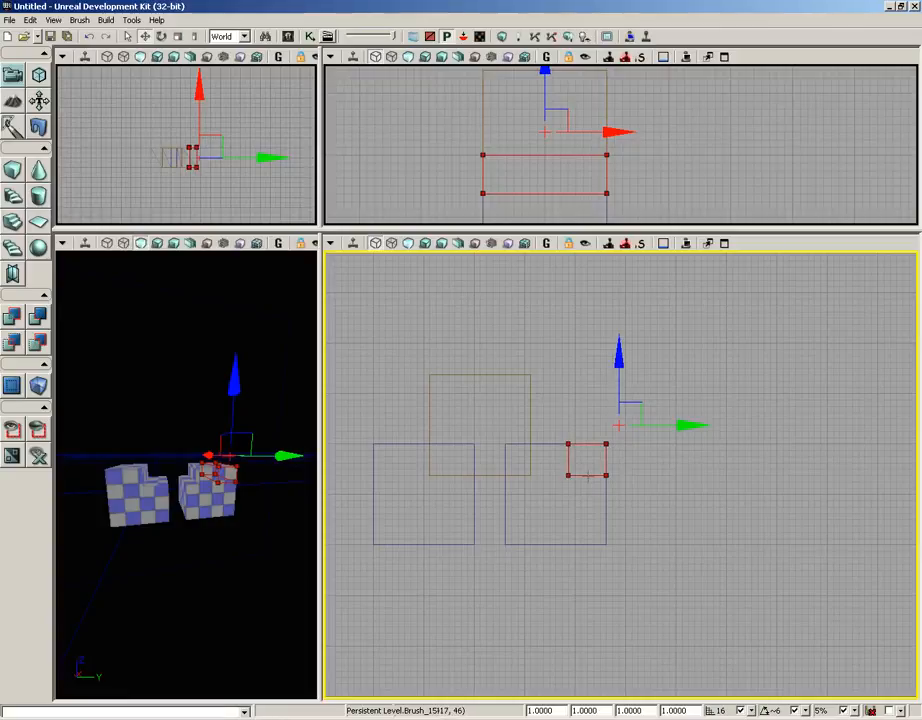
{"action": "left_click", "coordinate": [13, 172]}
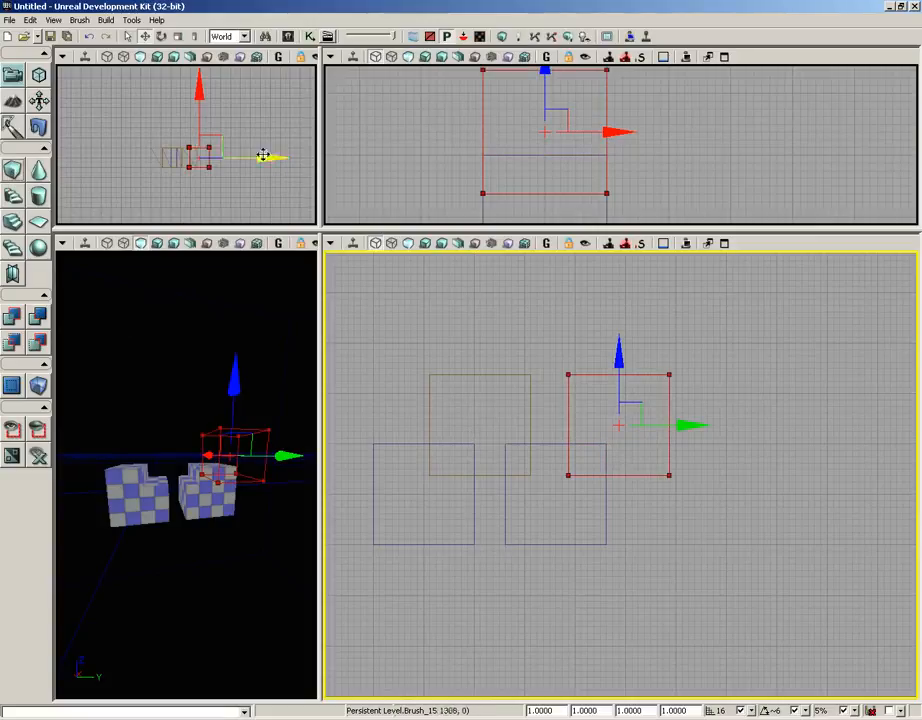
- Deintersect the builder brush against the second additive cube, and restore the builder brush to its full cube shape
{"action": "left_click", "coordinate": [80, 21]}
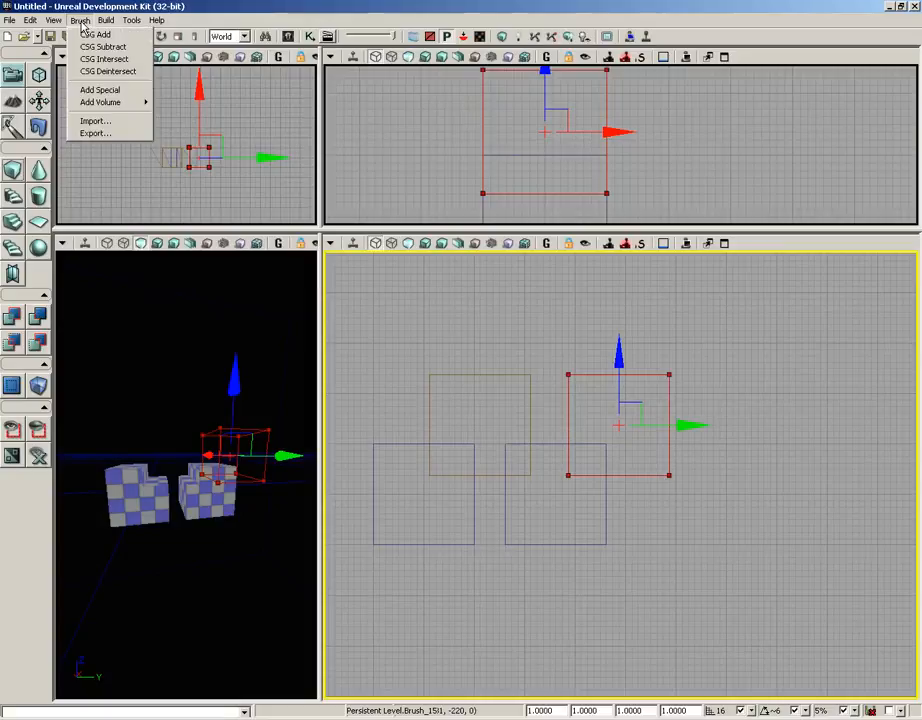
{"action": "left_click", "coordinate": [100, 71]}
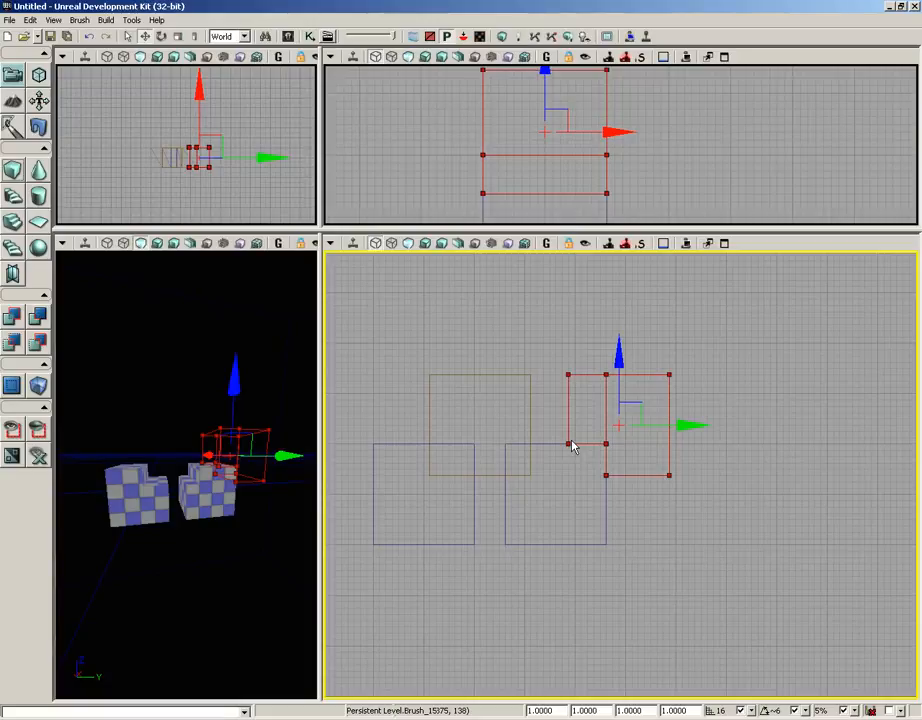
{"action": "left_click", "coordinate": [13, 172]}
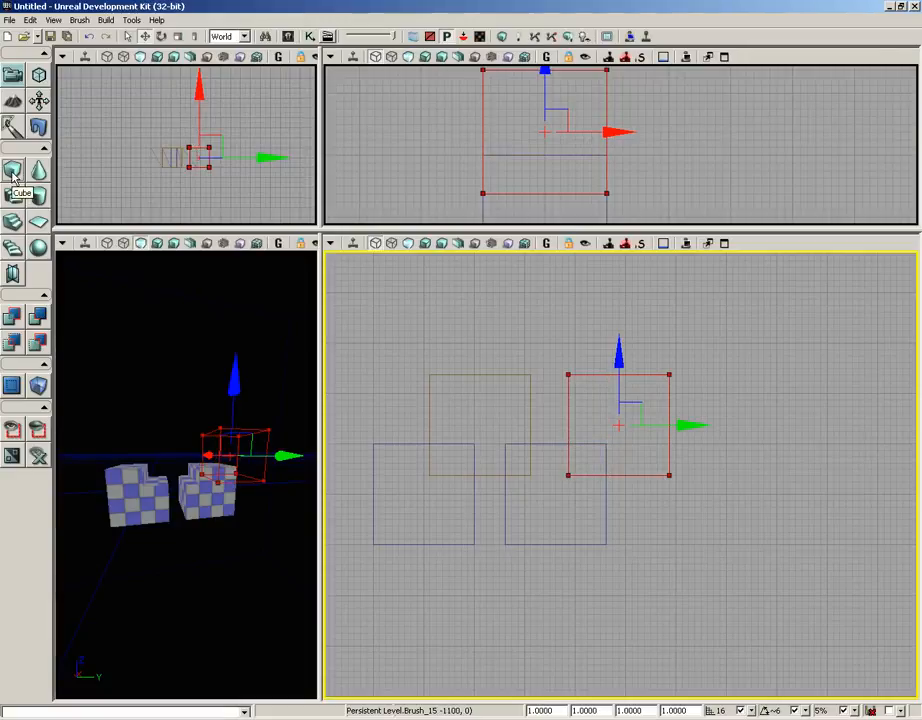
- Open the Add Special brush options and move the dialog clear of the brushes in the side view
{"action": "left_click", "coordinate": [79, 21]}
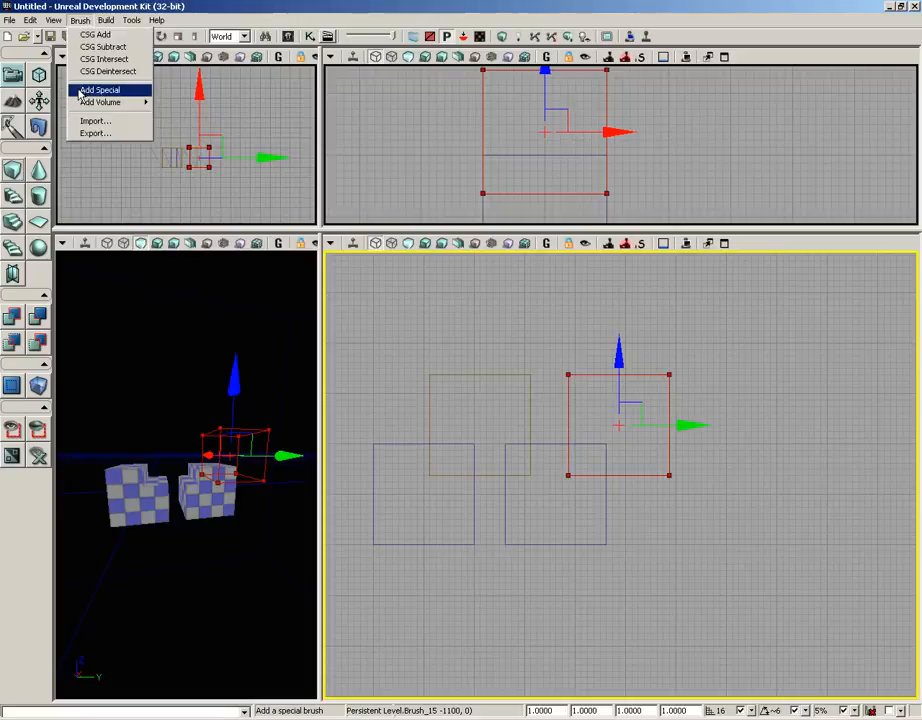
{"action": "left_click", "coordinate": [82, 91]}
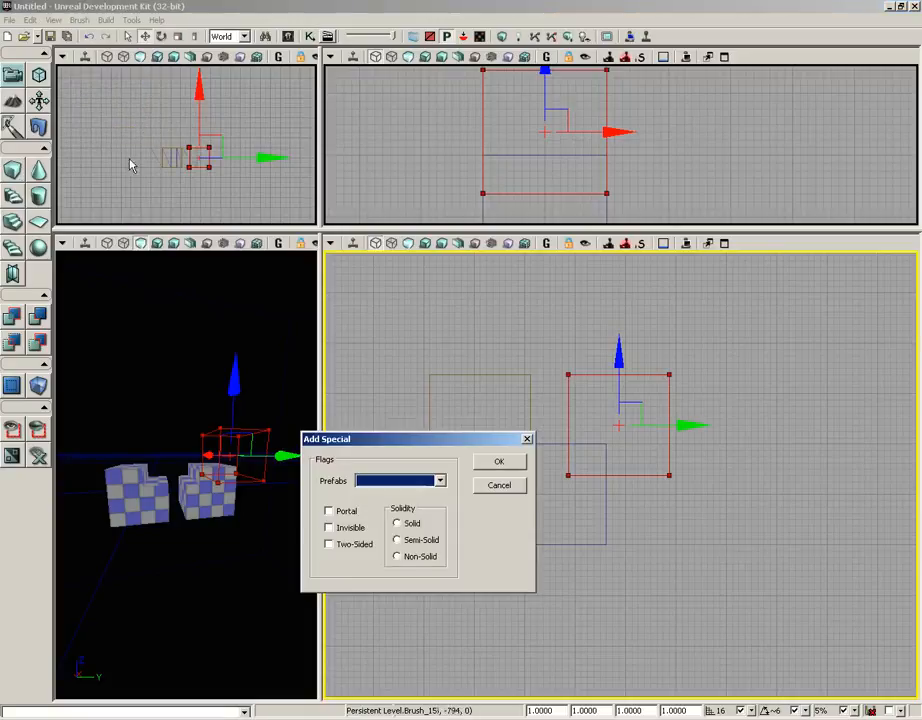
{"action": "left_click_drag", "start_coordinate": [414, 444], "coordinate": [633, 512]}
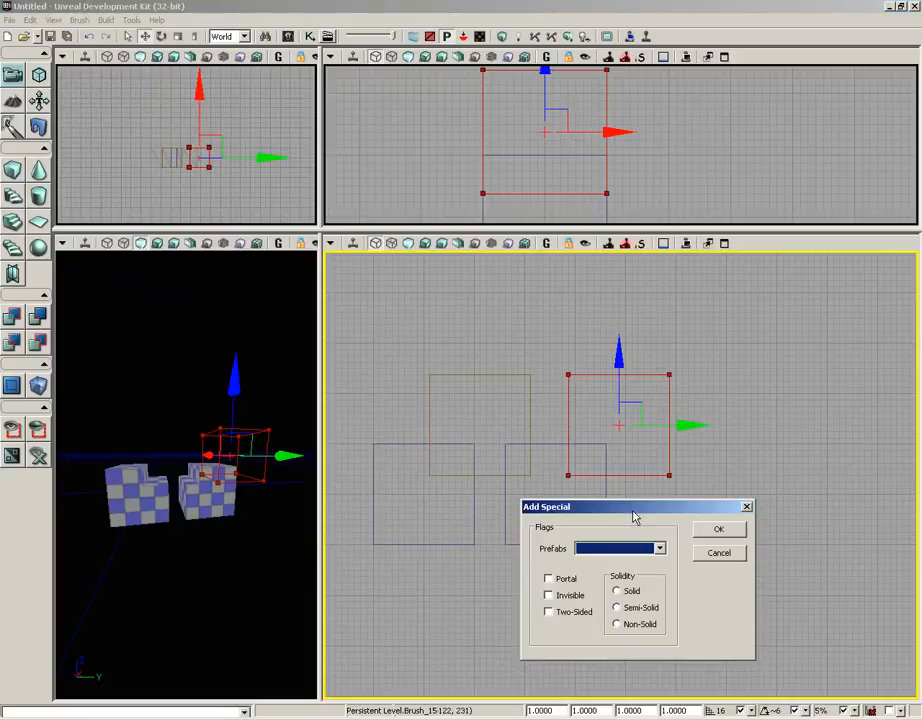
{"action": "left_click_drag", "start_coordinate": [582, 438], "coordinate": [405, 362]}
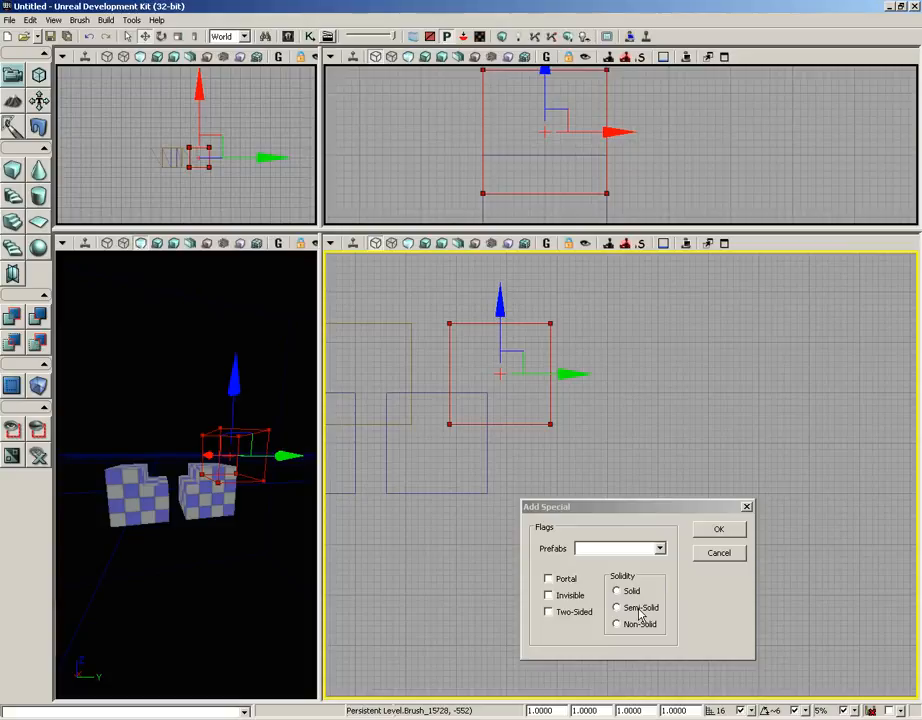
- Delete the two additive cubes and the subtractive brush, leaving only the builder brush in the map
{"action": "left_click", "coordinate": [464, 492]}
{"action": "left_click", "coordinate": [430, 535]}
{"action": "mouse_move", "coordinate": [430, 535]}
{"action": "left_mouse_down"}
{"action": "mouse_move", "coordinate": [393, 516]}
{"action": "mouse_move", "coordinate": [558, 509]}
{"action": "left_mouse_up"}
{"action": "scroll", "coordinate": [539, 494], "scroll_direction": "down", "scroll_amount": 2}
{"action": "left_click", "coordinate": [519, 449]}
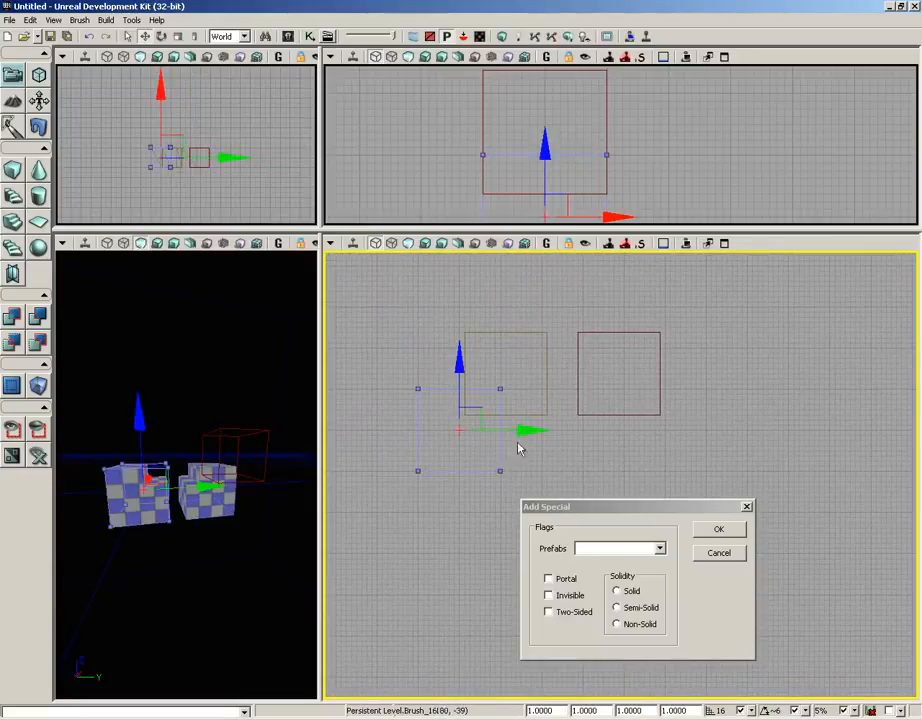
{"action": "key", "text": "Delete"}
{"action": "left_click", "coordinate": [522, 414]}
{"action": "key", "text": "Delete"}
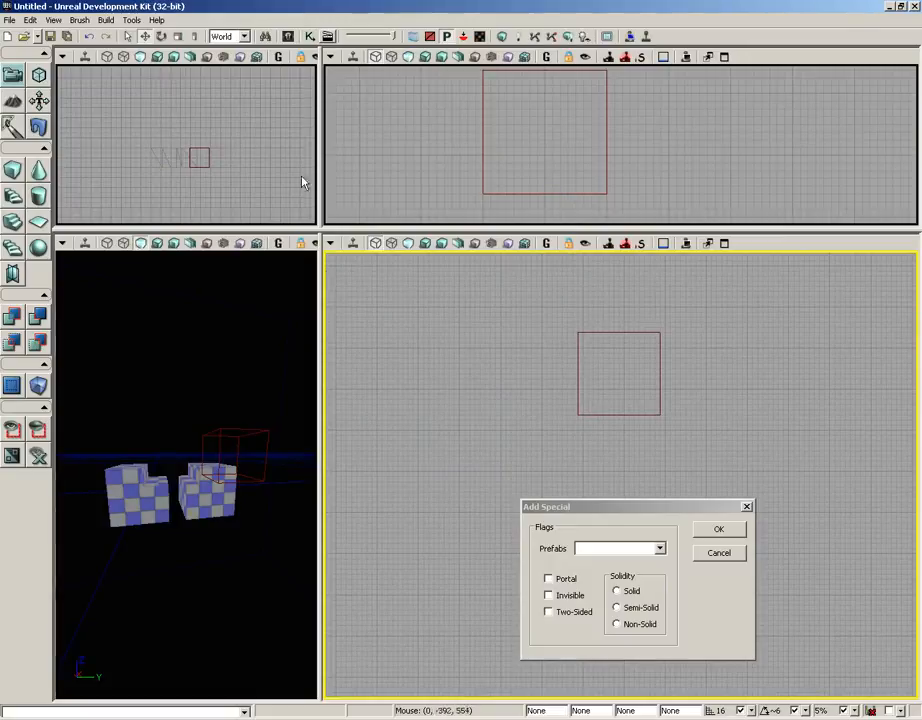
- Rebuild the geometry for the current level and dismiss the Map Check report
{"action": "left_click", "coordinate": [106, 21]}
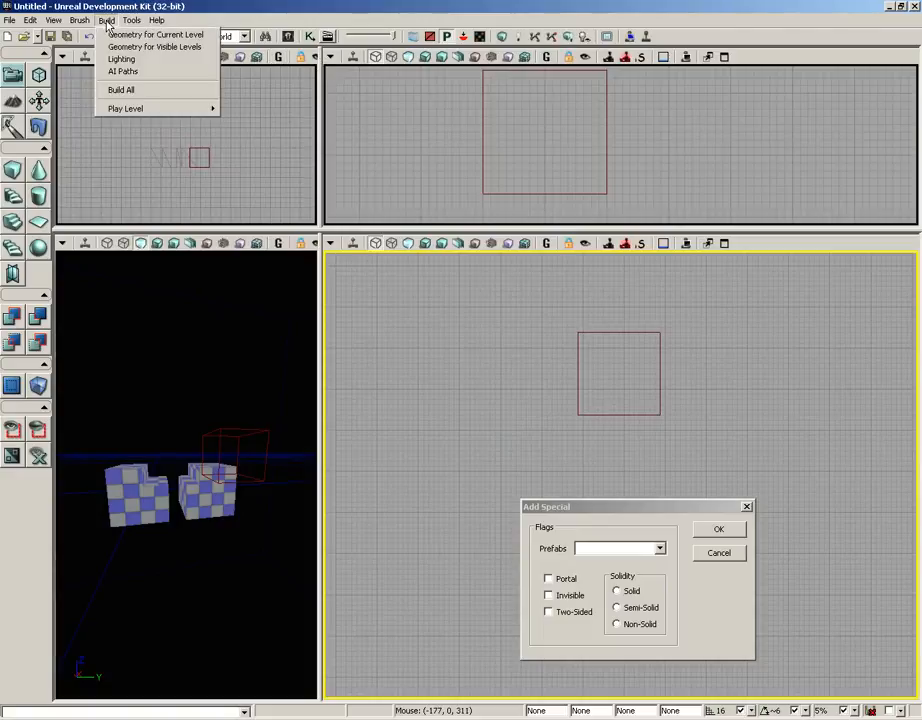
{"action": "left_click", "coordinate": [125, 34]}
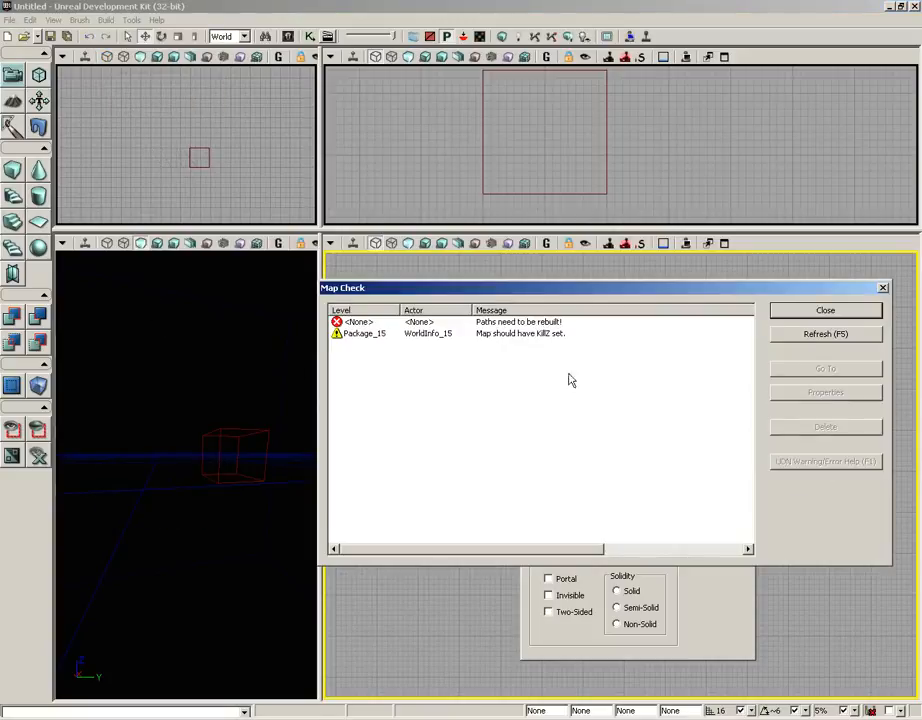
{"action": "left_click", "coordinate": [883, 289]}
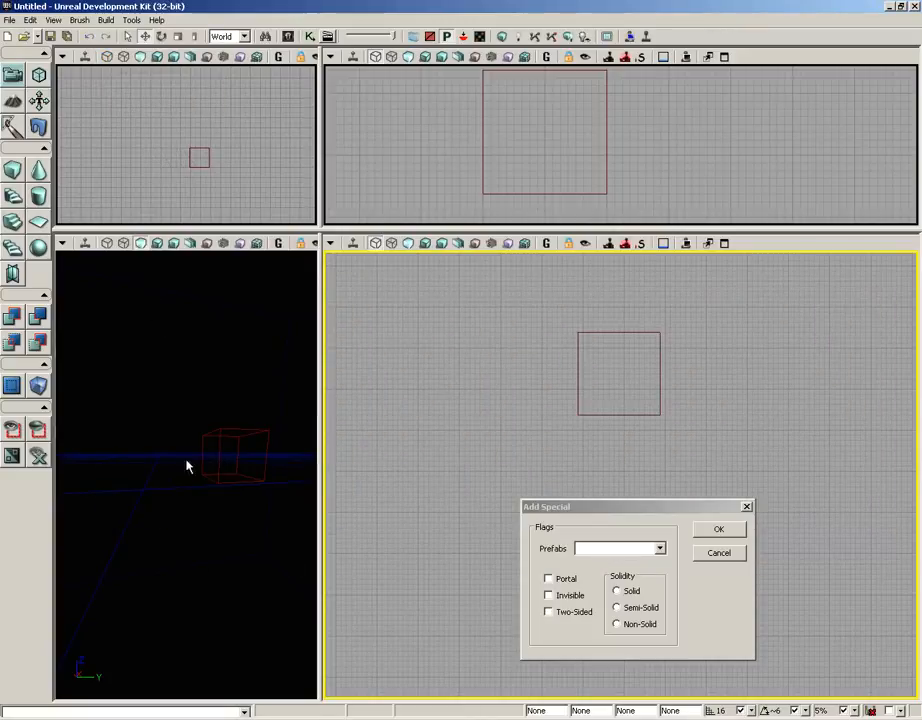
- Enlarge the perspective view and build the cube builder brush as a flat slab with X 1024, Y 1024 and Z 32
{"action": "left_click_drag", "start_coordinate": [205, 544], "coordinate": [181, 527]}
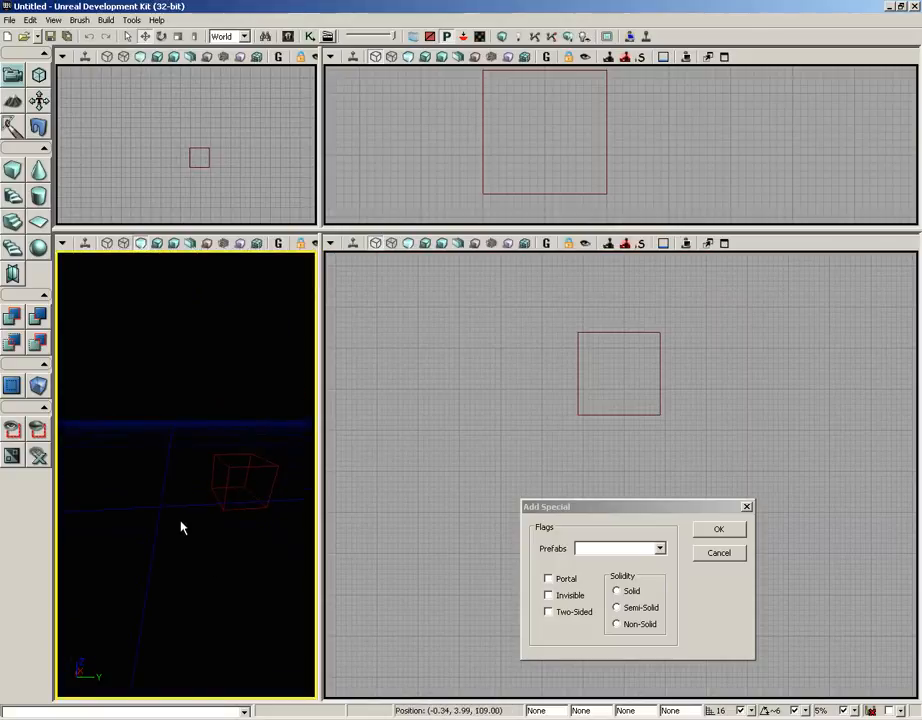
{"action": "left_click_drag", "start_coordinate": [318, 531], "coordinate": [592, 533]}
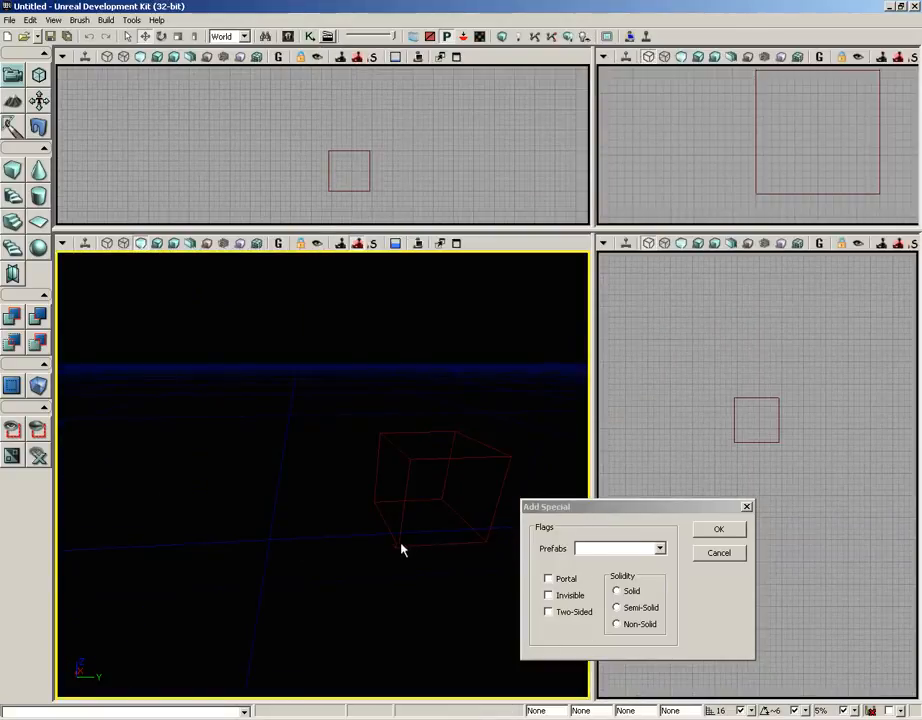
{"action": "right_click", "coordinate": [14, 176]}
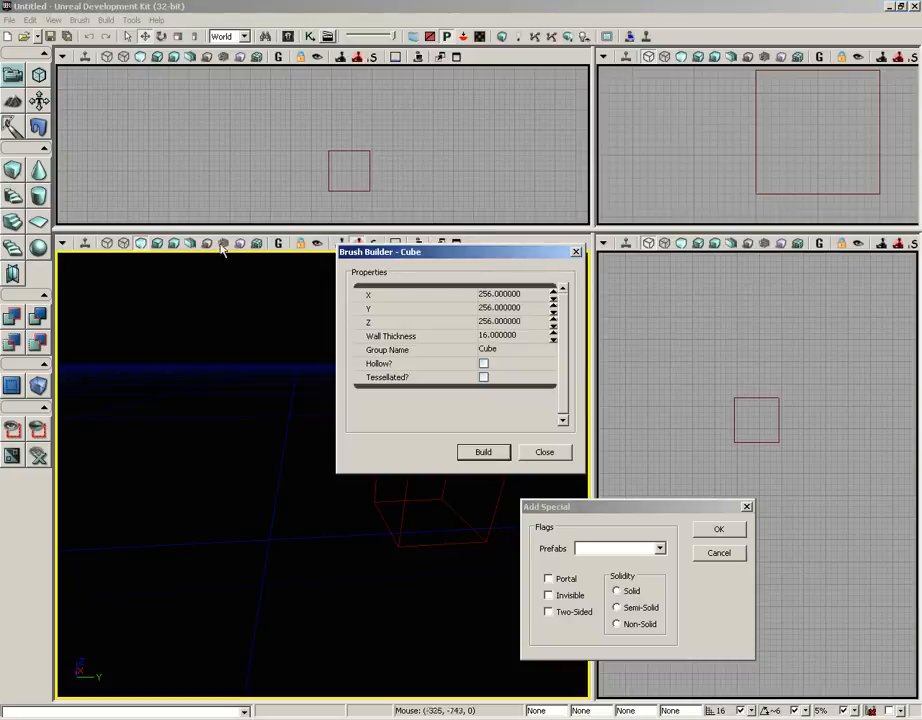
{"action": "left_click", "coordinate": [520, 294]}
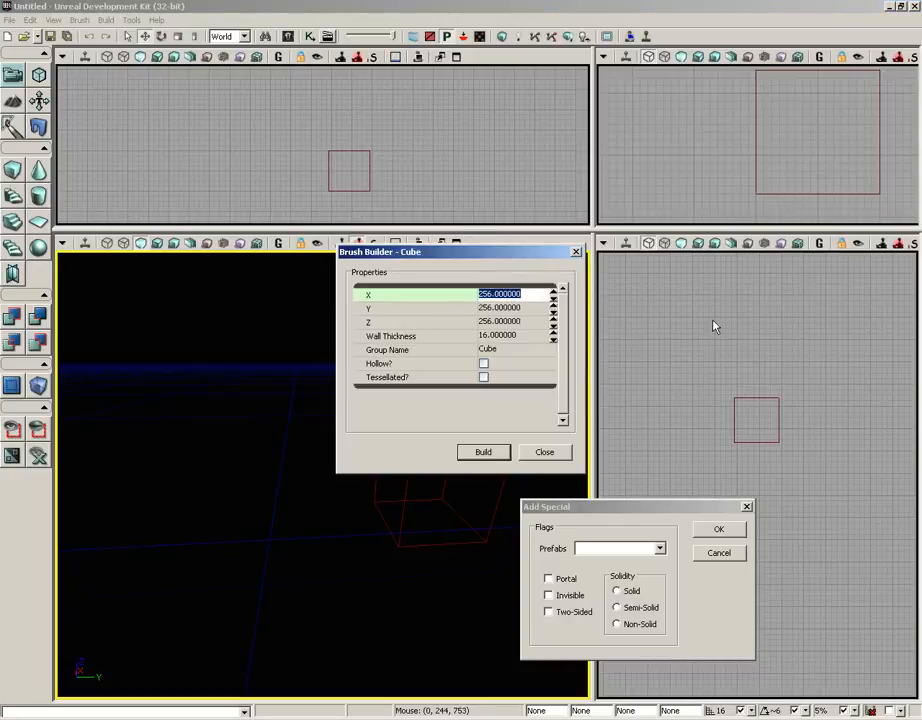
{"action": "type", "text": "1024"}
{"action": "key", "text": "Tab"}
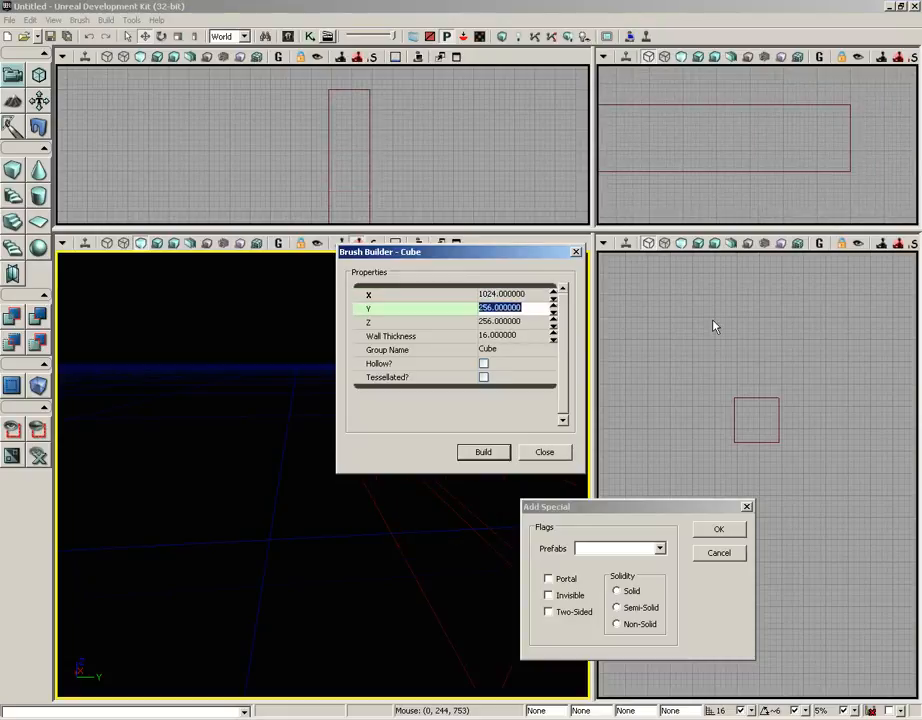
{"action": "type", "text": "1024"}
{"action": "key", "text": "Tab"}
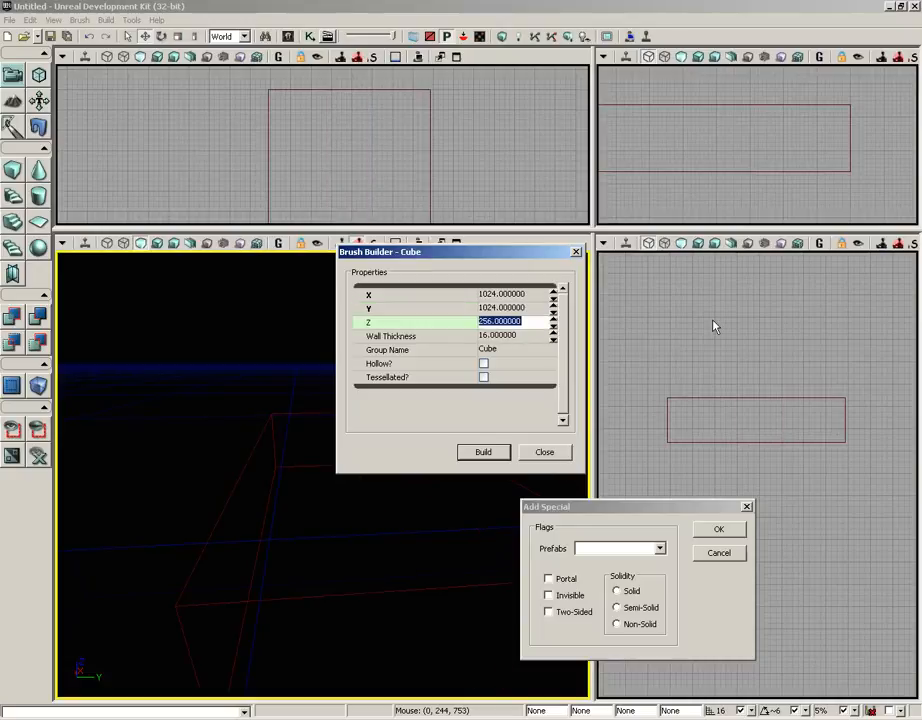
{"action": "type", "text": "32"}
{"action": "left_click", "coordinate": [483, 452]}
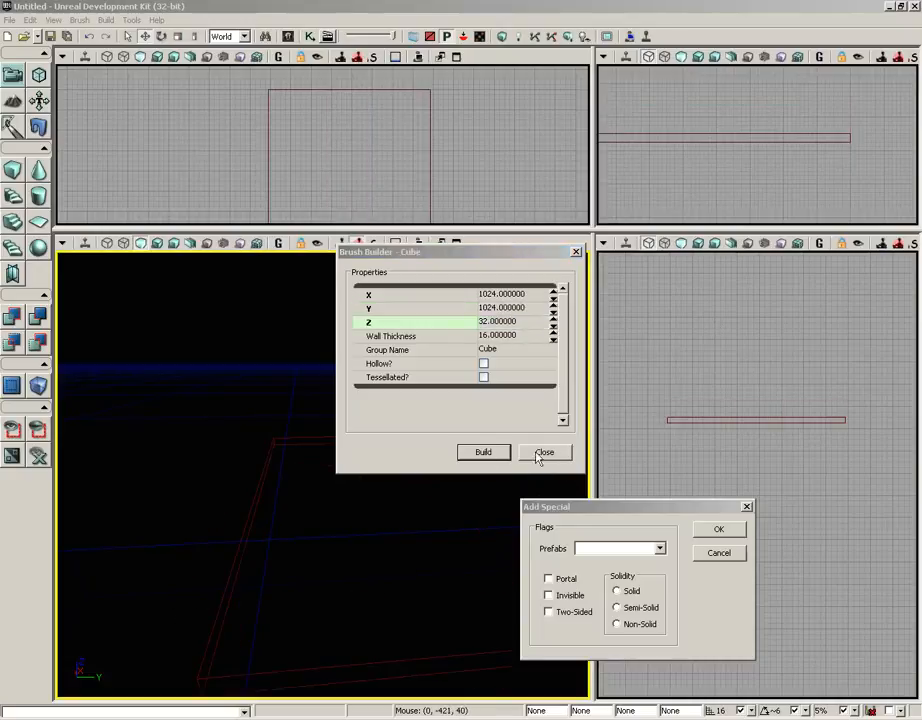
{"action": "left_click", "coordinate": [544, 452]}
- Add the flat slab to the level as a floor with CSG Add and bring its surface into the perspective view
{"action": "mouse_move", "coordinate": [362, 480]}
{"action": "left_mouse_down"}
{"action": "mouse_move", "coordinate": [446, 490]}
{"action": "mouse_move", "coordinate": [405, 479]}
{"action": "left_mouse_up"}
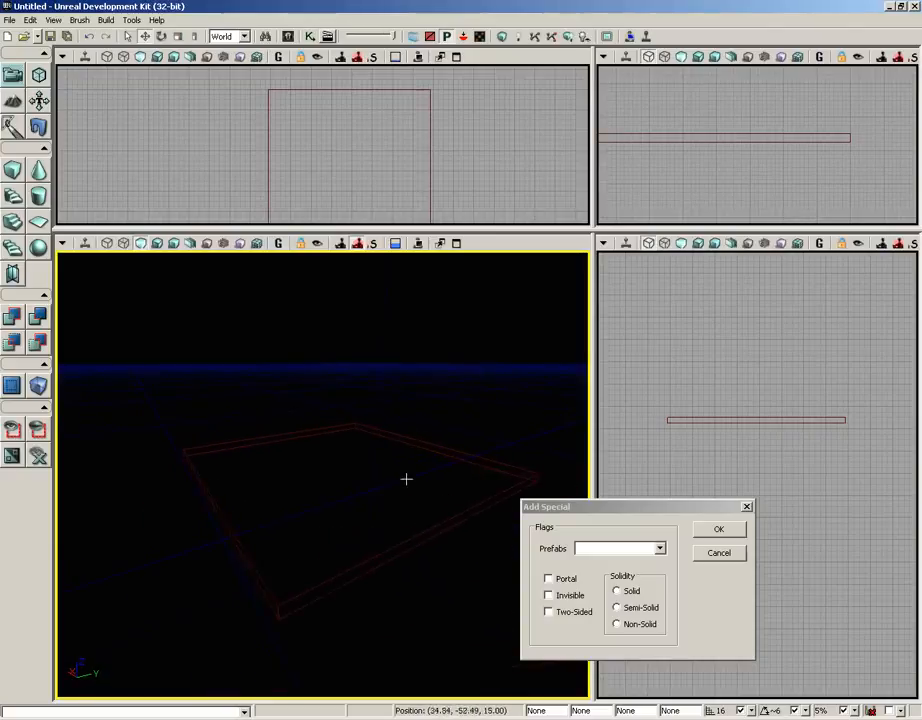
{"action": "mouse_move", "coordinate": [405, 479]}
{"action": "right_mouse_down"}
{"action": "mouse_move", "coordinate": [414, 465]}
{"action": "mouse_move", "coordinate": [364, 480]}
{"action": "right_mouse_up"}
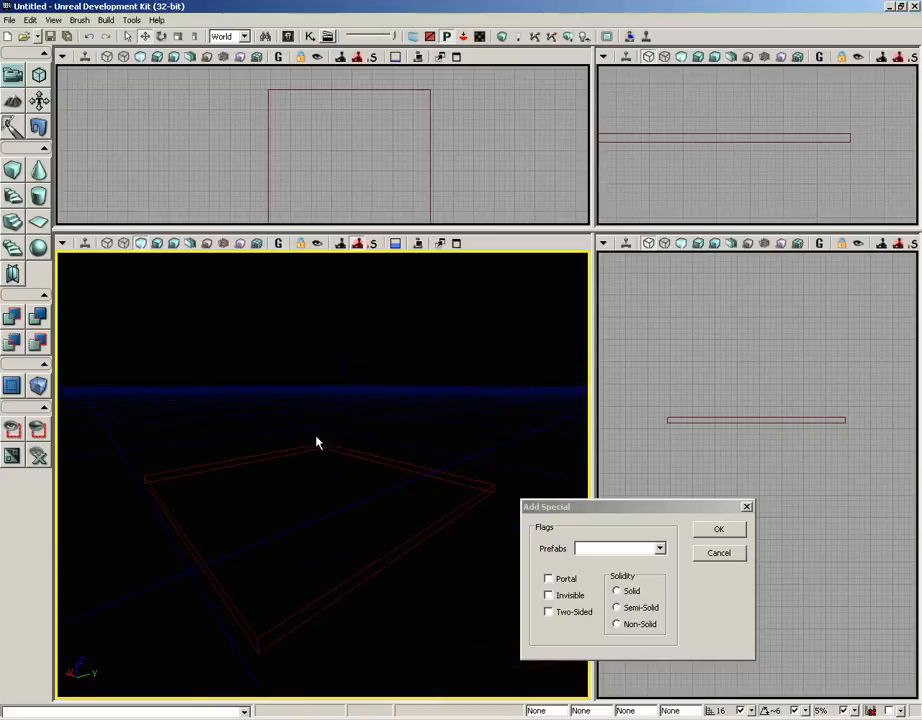
{"action": "left_click", "coordinate": [80, 21]}
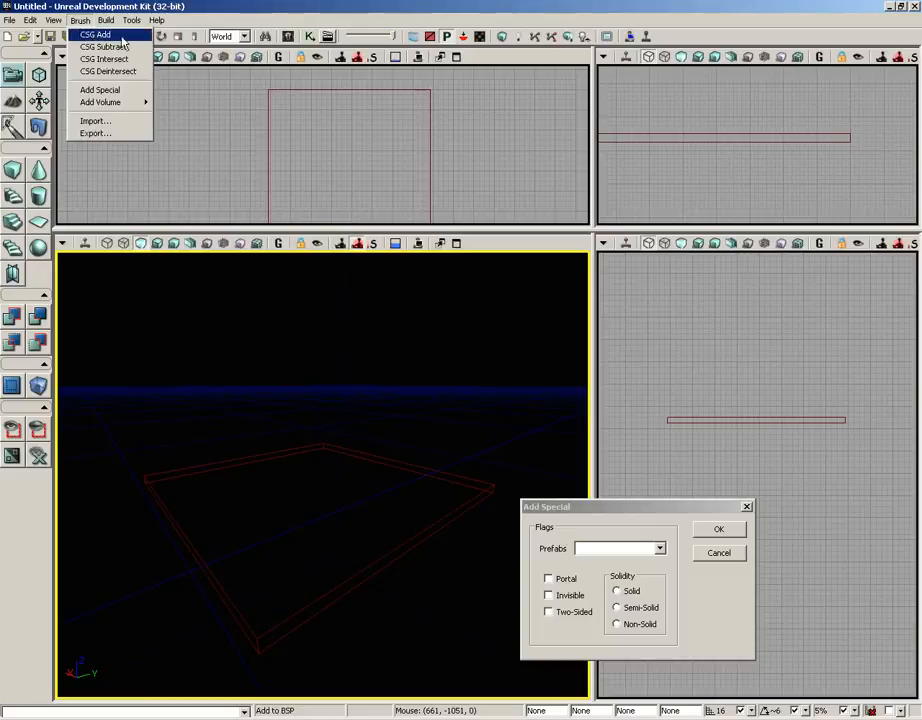
{"action": "left_click", "coordinate": [92, 34]}
{"action": "left_click_drag", "start_coordinate": [304, 409], "coordinate": [328, 459]}
{"action": "right_click_drag", "start_coordinate": [328, 459], "coordinate": [236, 440]}
{"action": "middle_click_drag", "start_coordinate": [236, 438], "coordinate": [241, 460]}
{"action": "right_click_drag", "start_coordinate": [241, 460], "coordinate": [307, 477]}
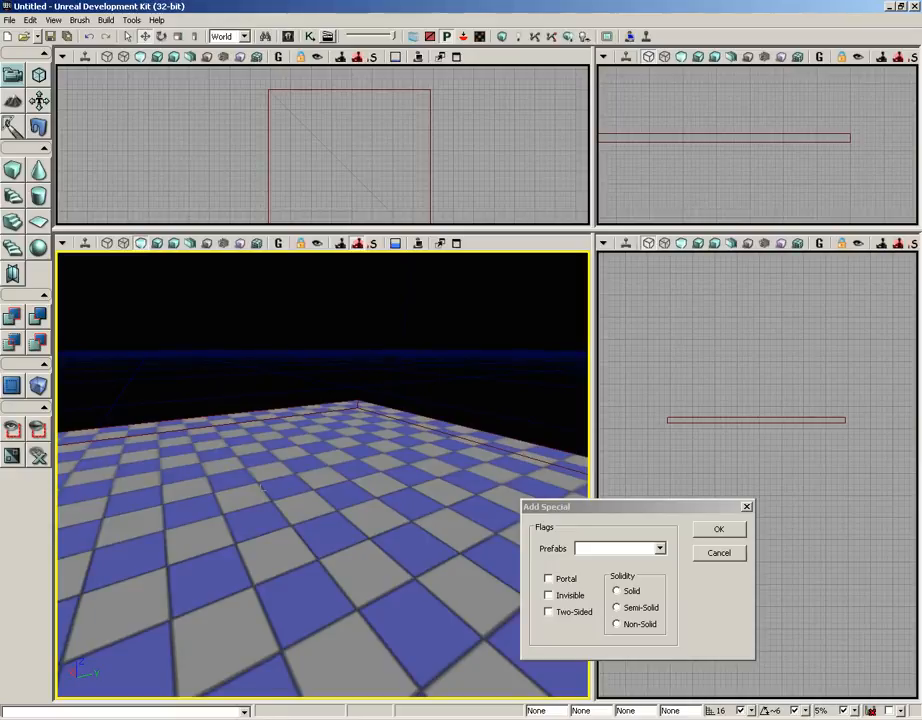
- Rebuild the cube builder brush with X, Y and Z each set to 256, and close the brush builder
{"action": "right_click", "coordinate": [15, 171]}
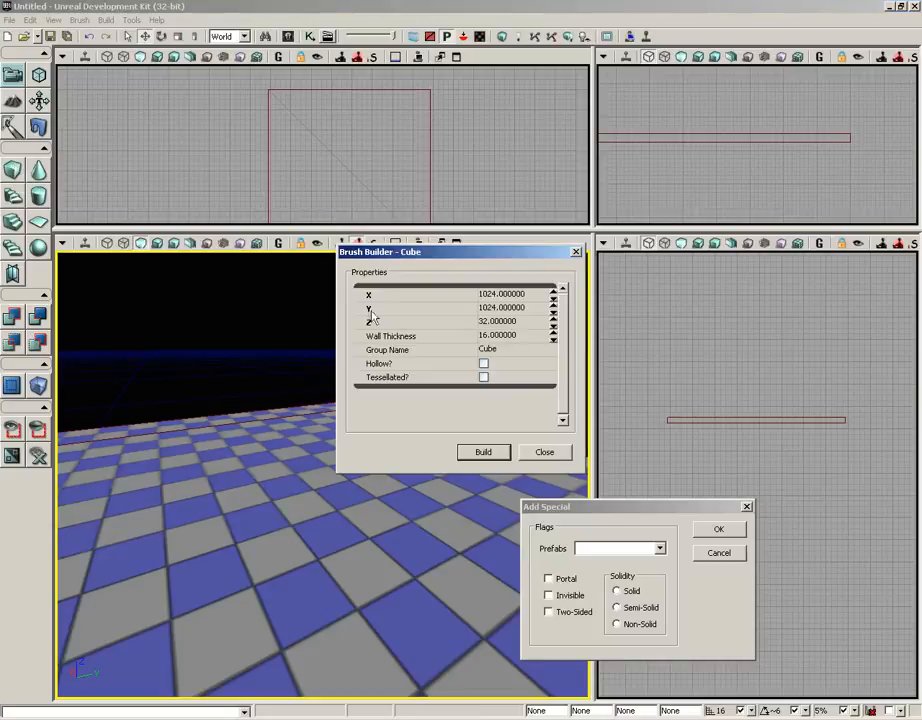
{"action": "left_click", "coordinate": [497, 298]}
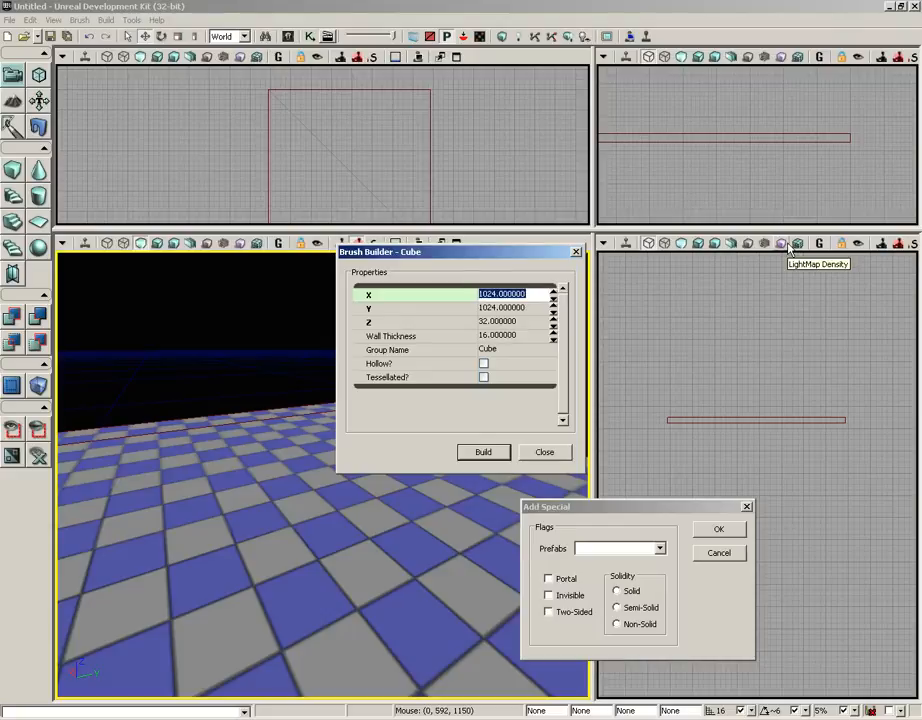
{"action": "type", "text": "2"}
{"action": "key", "text": "Tab"}
{"action": "type", "text": "256"}
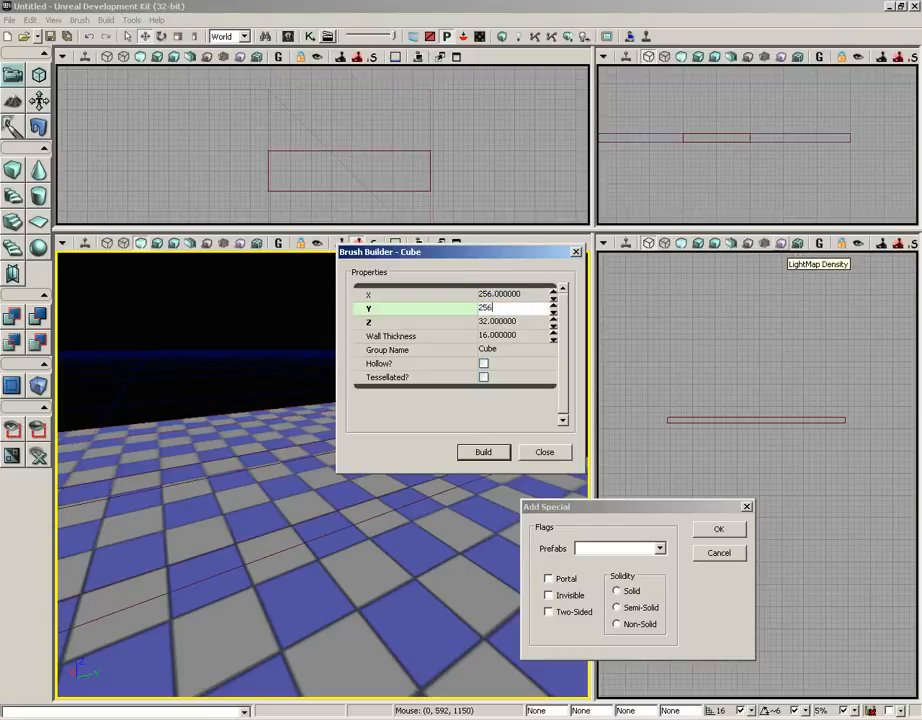
{"action": "key", "text": "Tab"}
{"action": "type", "text": "256"}
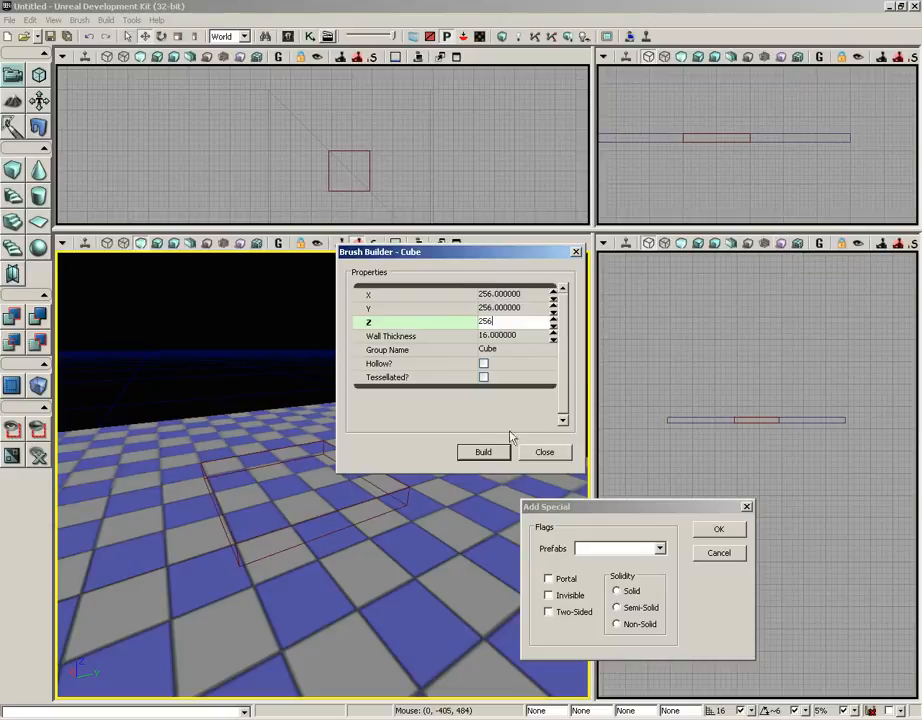
{"action": "left_click", "coordinate": [484, 455]}
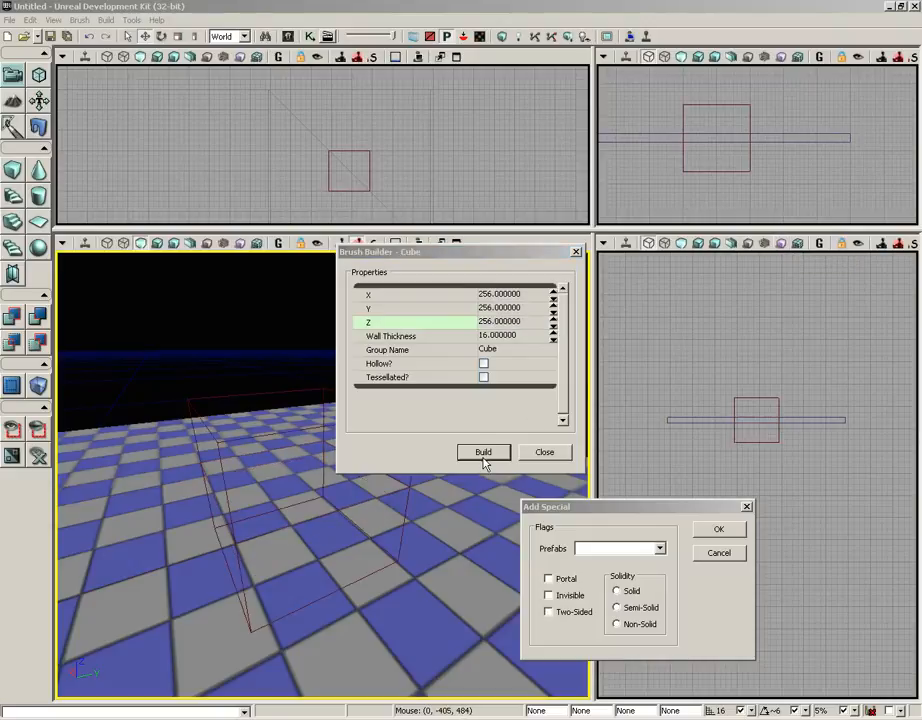
{"action": "left_click", "coordinate": [543, 453]}
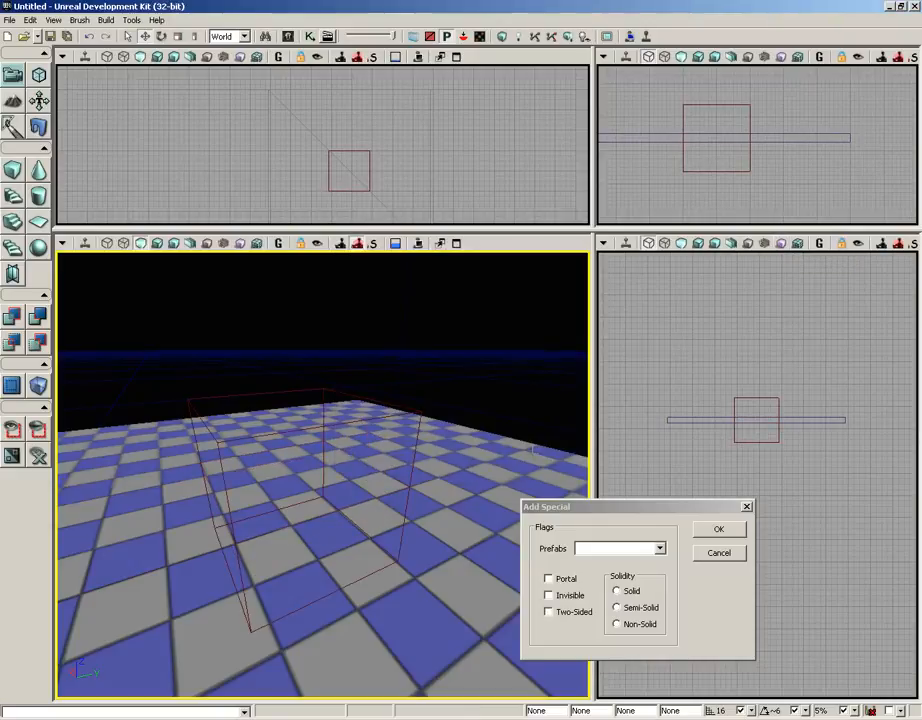
- Select the cube builder brush and raise it until its base rests on the floor's upper surface
{"action": "left_click", "coordinate": [340, 393]}
{"action": "mouse_move", "coordinate": [809, 484]}
{"action": "right_mouse_down"}
{"action": "mouse_move", "coordinate": [785, 461]}
{"action": "mouse_move", "coordinate": [847, 608]}
{"action": "right_mouse_up"}
{"action": "scroll", "coordinate": [785, 461], "scroll_direction": "up", "scroll_amount": 1}
{"action": "scroll", "coordinate": [785, 461], "scroll_direction": "up", "scroll_amount": 6}
{"action": "left_click_drag", "start_coordinate": [755, 357], "coordinate": [755, 294]}
{"action": "scroll", "coordinate": [780, 480], "scroll_direction": "up", "scroll_amount": 5}
{"action": "mouse_move", "coordinate": [784, 459]}
{"action": "right_mouse_down"}
{"action": "mouse_move", "coordinate": [778, 434]}
{"action": "mouse_move", "coordinate": [800, 507]}
{"action": "right_mouse_up"}
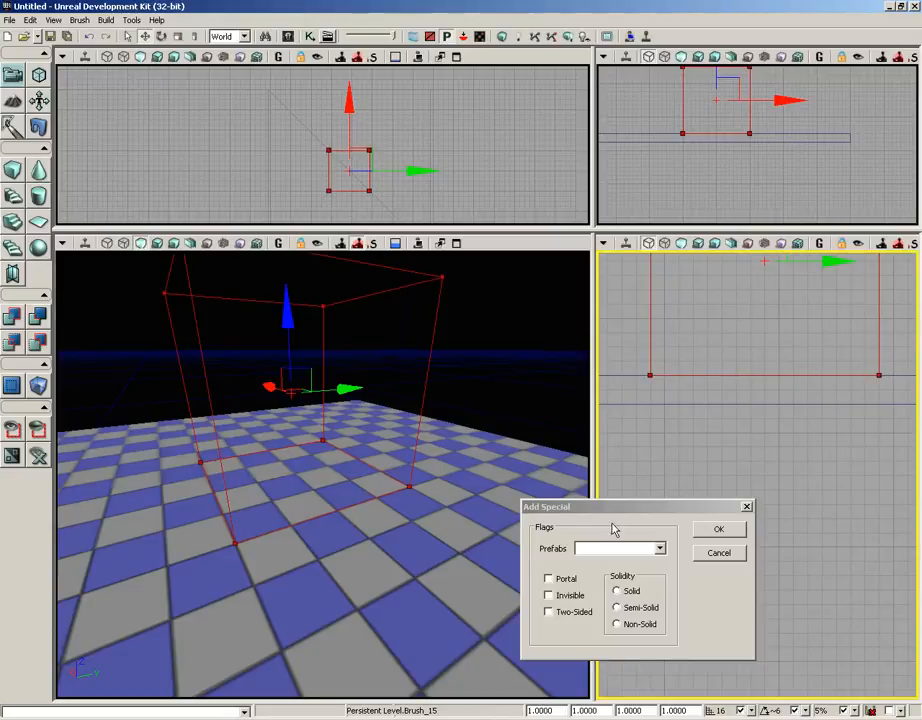
- Add the cube to the level through Add Special with Solidity set to Solid
{"action": "left_click_drag", "start_coordinate": [624, 506], "coordinate": [689, 404]}
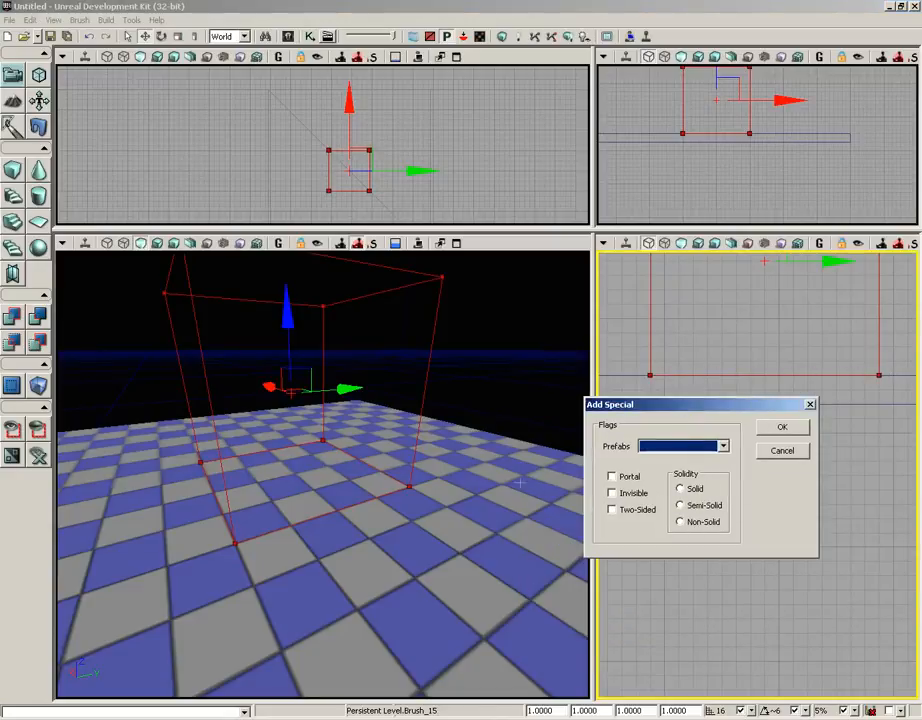
{"action": "left_click_drag", "start_coordinate": [520, 483], "coordinate": [512, 530]}
{"action": "mouse_move", "coordinate": [508, 415]}
{"action": "right_mouse_down"}
{"action": "mouse_move", "coordinate": [504, 445]}
{"action": "mouse_move", "coordinate": [497, 335]}
{"action": "right_mouse_up"}
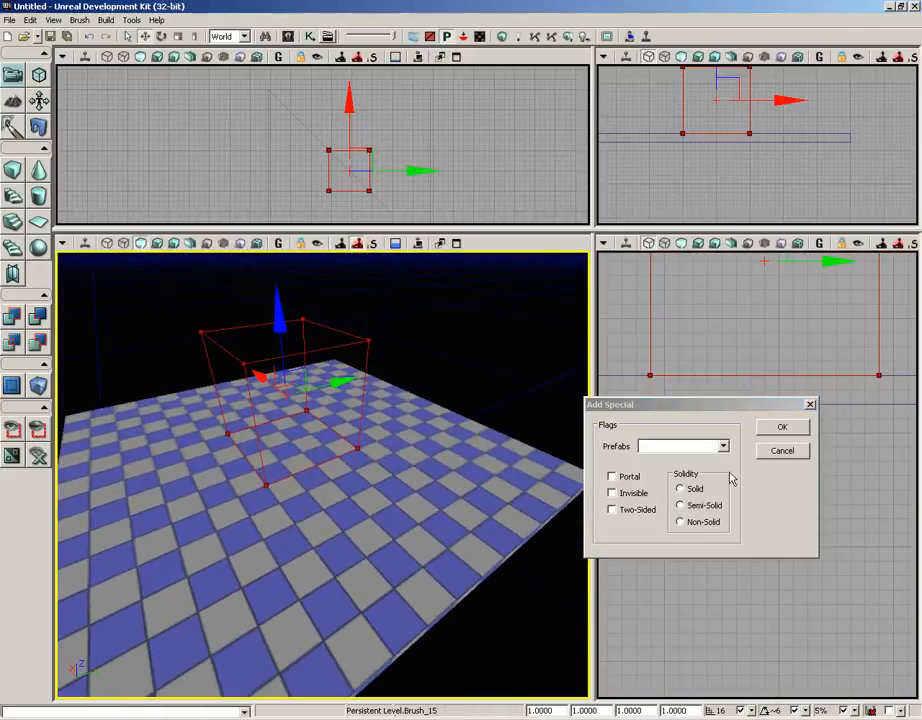
{"action": "left_click", "coordinate": [681, 488]}
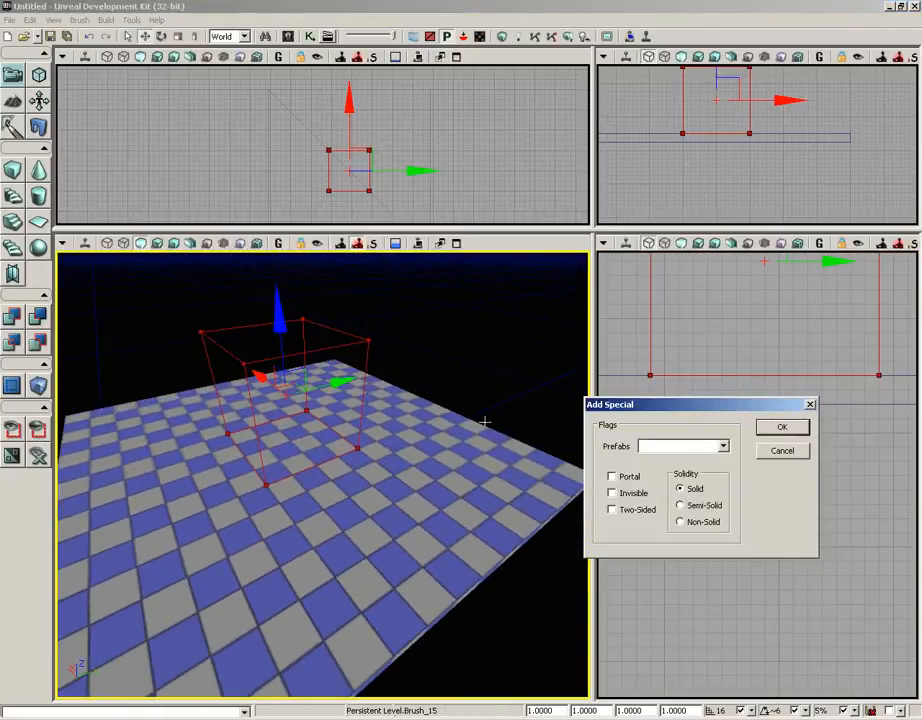
{"action": "left_click", "coordinate": [768, 429]}
{"action": "left_click", "coordinate": [795, 432]}
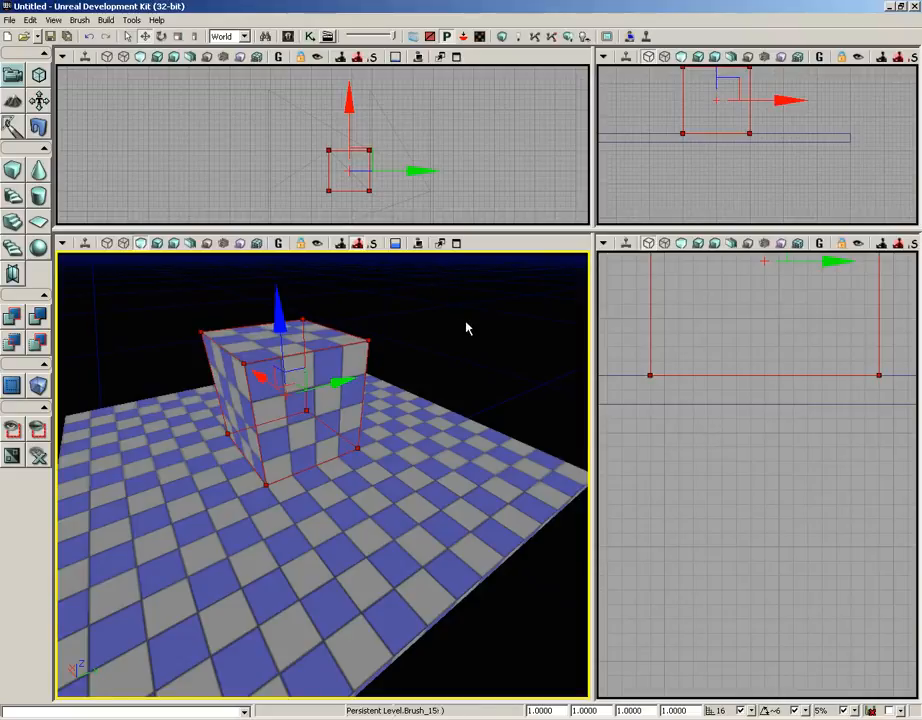
- Show the perspective view in wireframe and move the builder brush clear of the solid cube to examine how the floor is cut
{"action": "left_click_drag", "start_coordinate": [466, 328], "coordinate": [457, 321]}
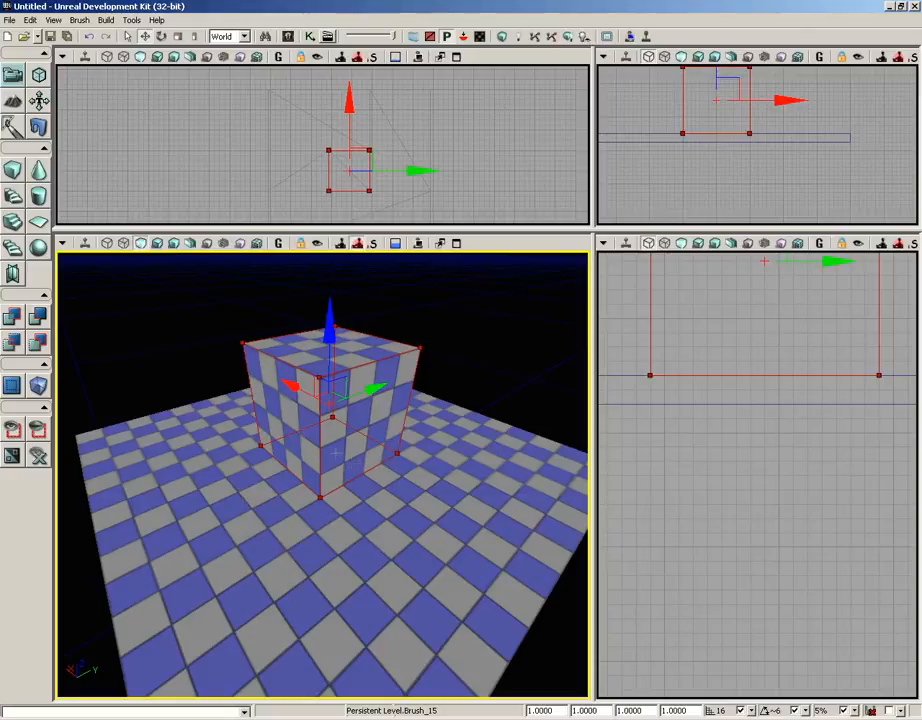
{"action": "left_click", "coordinate": [124, 247]}
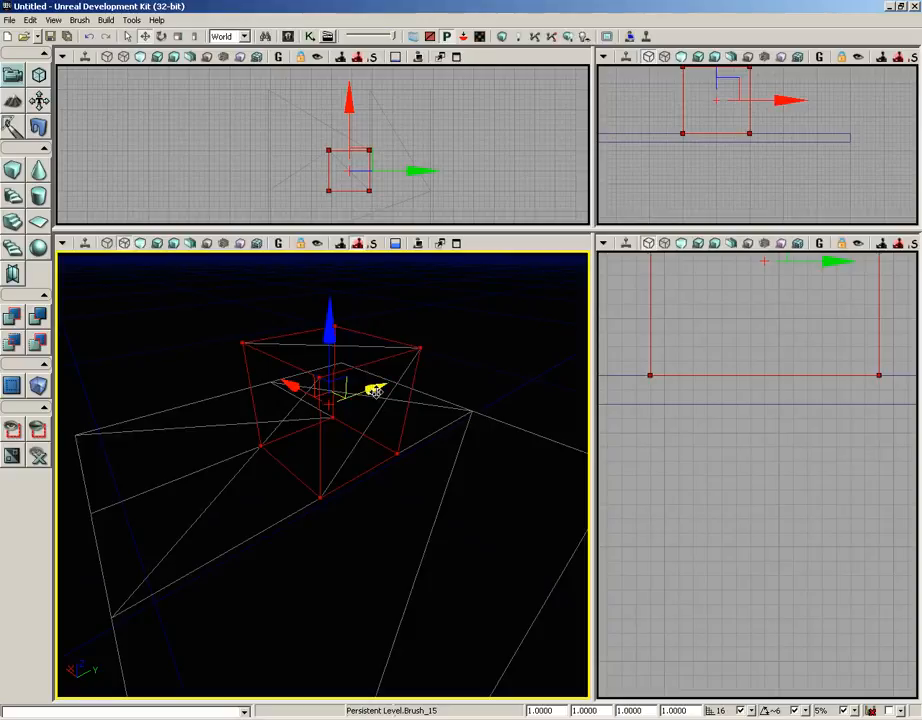
{"action": "mouse_move", "coordinate": [397, 377]}
{"action": "left_mouse_down"}
{"action": "mouse_move", "coordinate": [588, 267]}
{"action": "mouse_move", "coordinate": [588, 250]}
{"action": "left_mouse_up"}
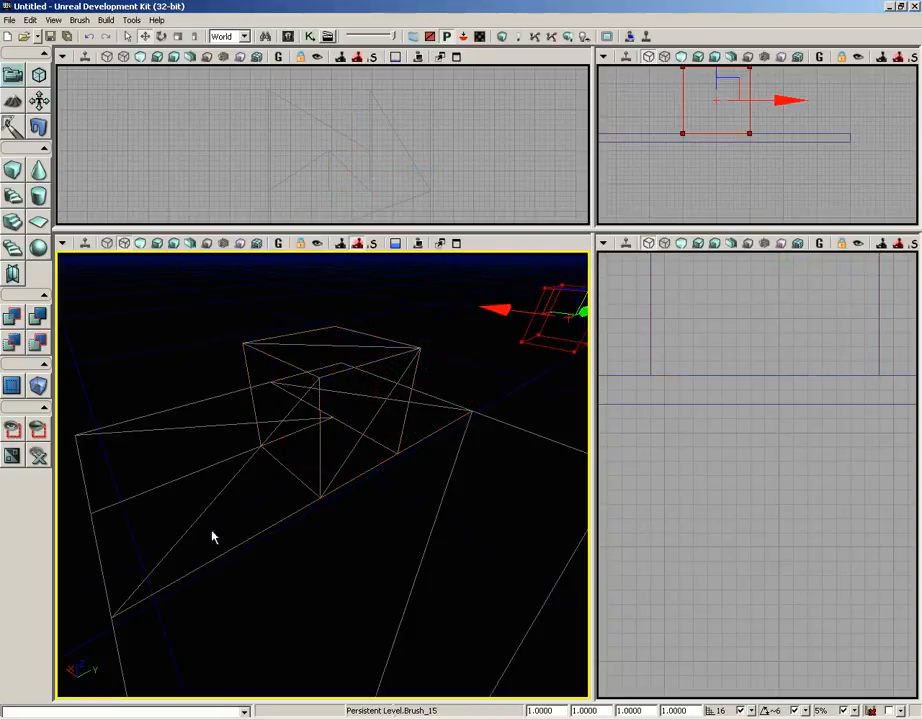
{"action": "mouse_move", "coordinate": [212, 531]}
{"action": "left_mouse_down"}
{"action": "mouse_move", "coordinate": [340, 517]}
{"action": "mouse_move", "coordinate": [346, 543]}
{"action": "mouse_move", "coordinate": [239, 533]}
{"action": "mouse_move", "coordinate": [335, 459]}
{"action": "mouse_move", "coordinate": [274, 449]}
{"action": "mouse_move", "coordinate": [290, 426]}
{"action": "mouse_move", "coordinate": [298, 474]}
{"action": "left_mouse_up"}
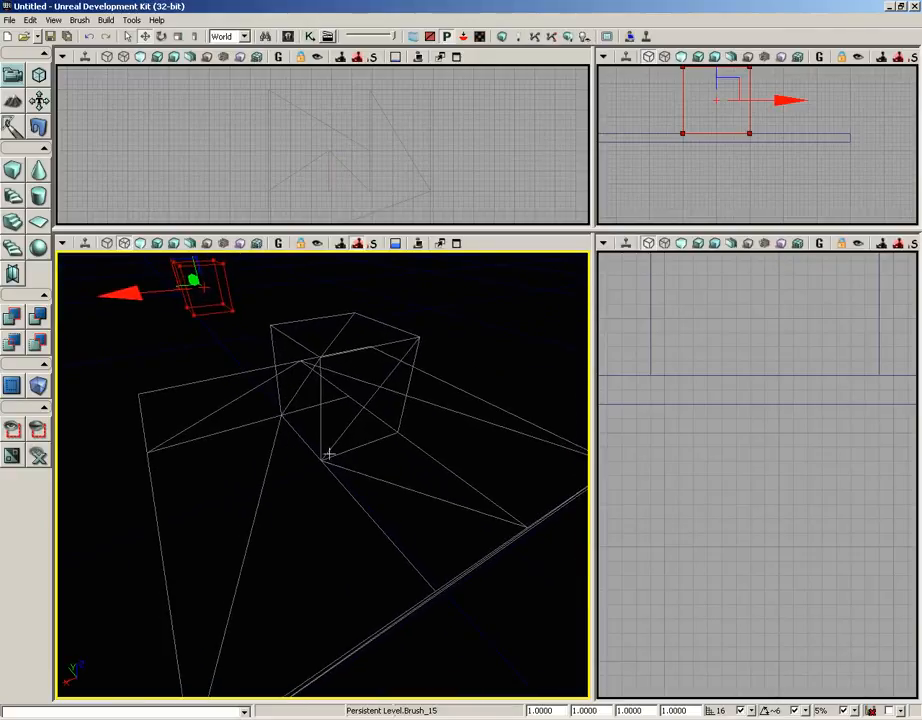
{"action": "mouse_move", "coordinate": [416, 369]}
{"action": "left_mouse_down"}
{"action": "mouse_move", "coordinate": [424, 430]}
{"action": "mouse_move", "coordinate": [440, 368]}
{"action": "mouse_move", "coordinate": [379, 350]}
{"action": "mouse_move", "coordinate": [392, 357]}
{"action": "mouse_move", "coordinate": [387, 401]}
{"action": "mouse_move", "coordinate": [371, 392]}
{"action": "mouse_move", "coordinate": [293, 516]}
{"action": "left_mouse_up"}
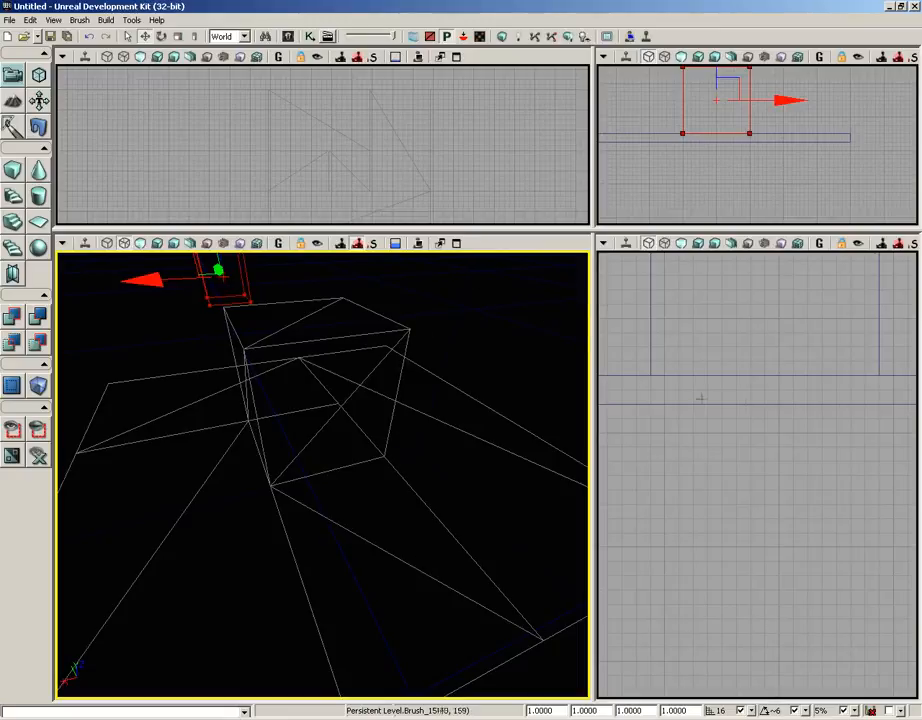
- Raise the added solid cube slightly above the floor, rebuild the current level's geometry and dismiss the Map Check report
{"action": "scroll", "coordinate": [712, 449], "scroll_direction": "down", "scroll_amount": 5}
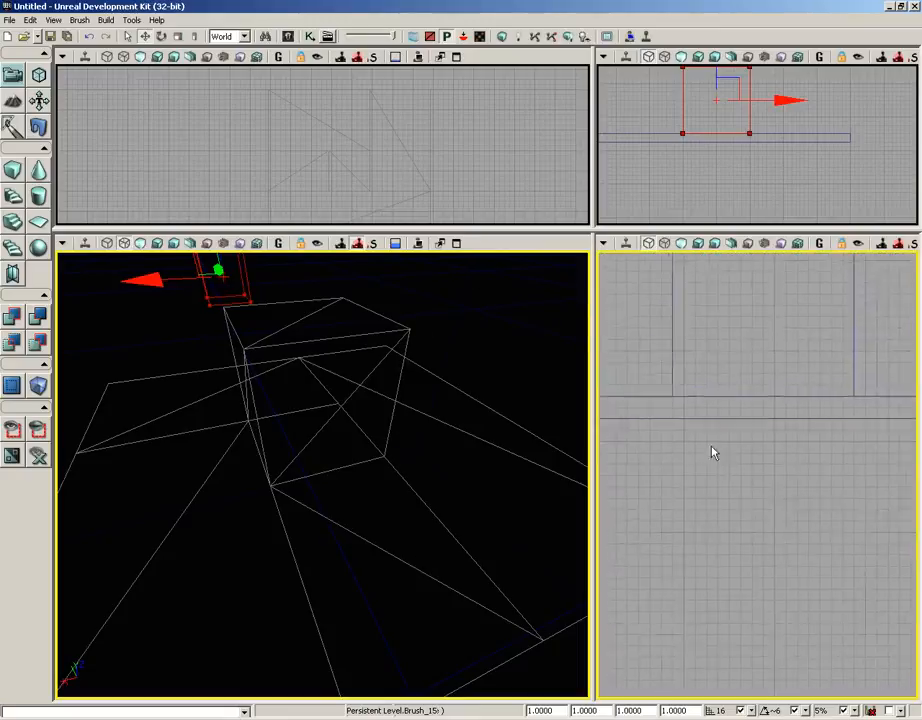
{"action": "left_click_drag", "start_coordinate": [723, 465], "coordinate": [730, 544]}
{"action": "left_click", "coordinate": [704, 452]}
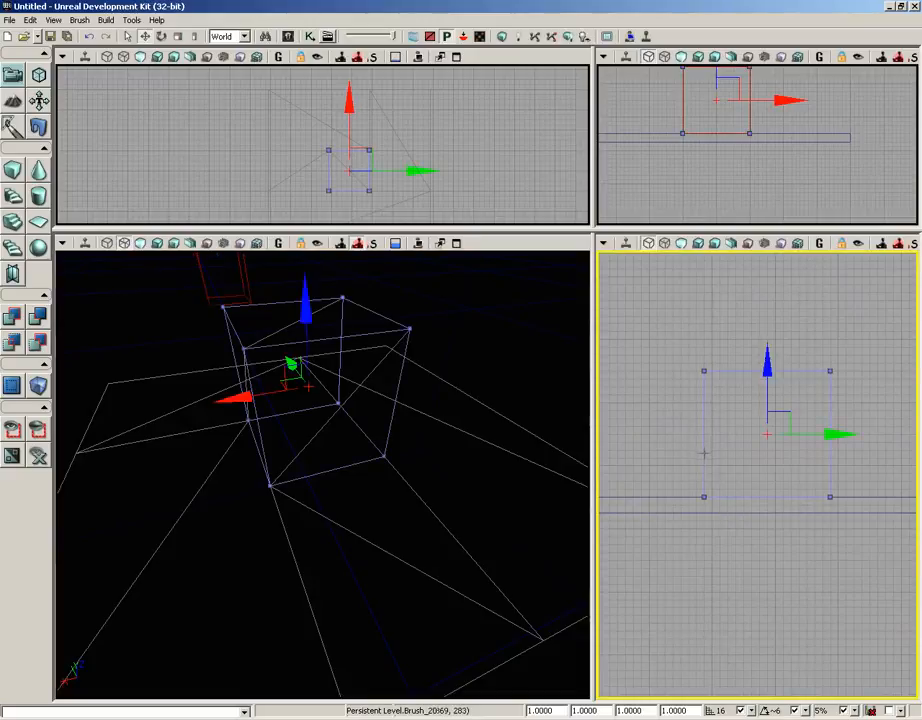
{"action": "left_click_drag", "start_coordinate": [769, 357], "coordinate": [769, 349]}
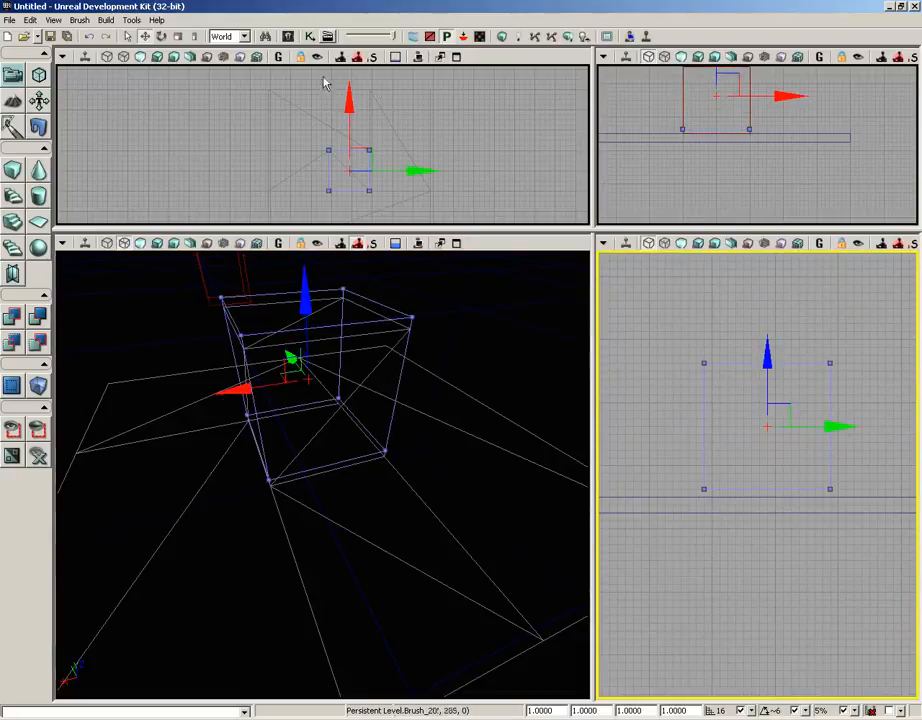
{"action": "left_click", "coordinate": [106, 20]}
{"action": "left_click", "coordinate": [104, 38]}
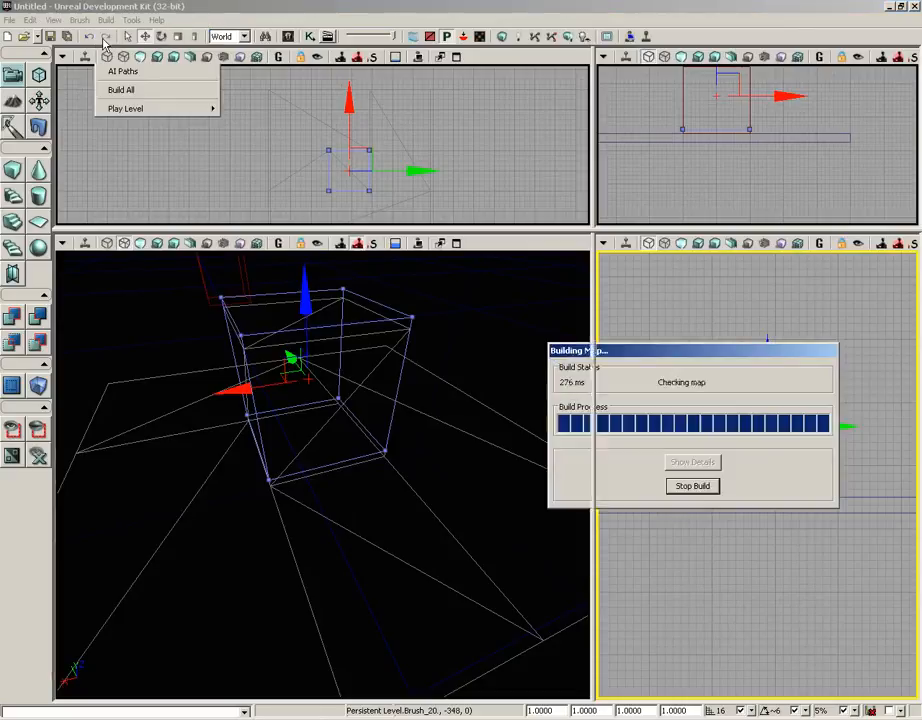
{"action": "left_click", "coordinate": [825, 311]}
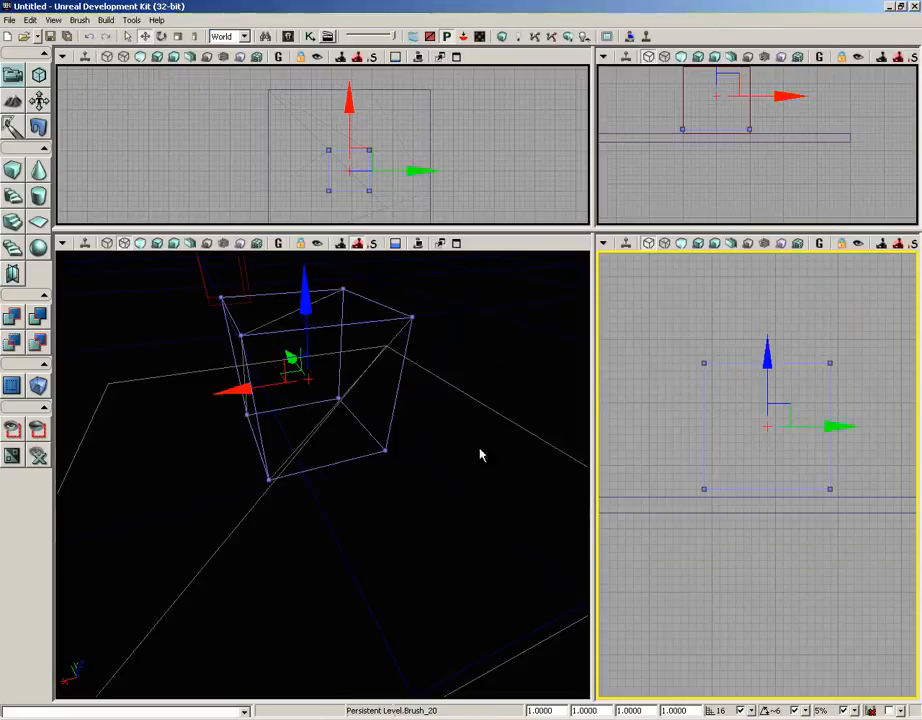
{"action": "mouse_move", "coordinate": [484, 455]}
{"action": "left_mouse_down"}
{"action": "mouse_move", "coordinate": [457, 506]}
{"action": "mouse_move", "coordinate": [392, 504]}
{"action": "mouse_move", "coordinate": [401, 450]}
{"action": "mouse_move", "coordinate": [366, 451]}
{"action": "mouse_move", "coordinate": [405, 463]}
{"action": "mouse_move", "coordinate": [469, 463]}
{"action": "mouse_move", "coordinate": [486, 482]}
{"action": "mouse_move", "coordinate": [294, 418]}
{"action": "left_mouse_up"}
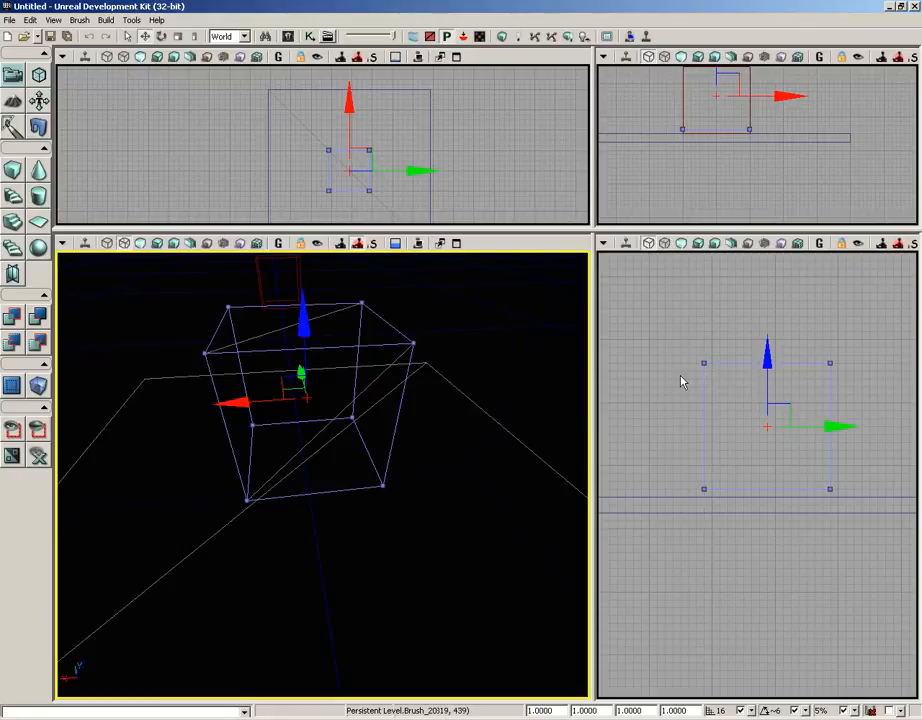
- Lower the solid cube back onto the floor and rebuild the current level's geometry
{"action": "left_click_drag", "start_coordinate": [771, 358], "coordinate": [768, 371]}
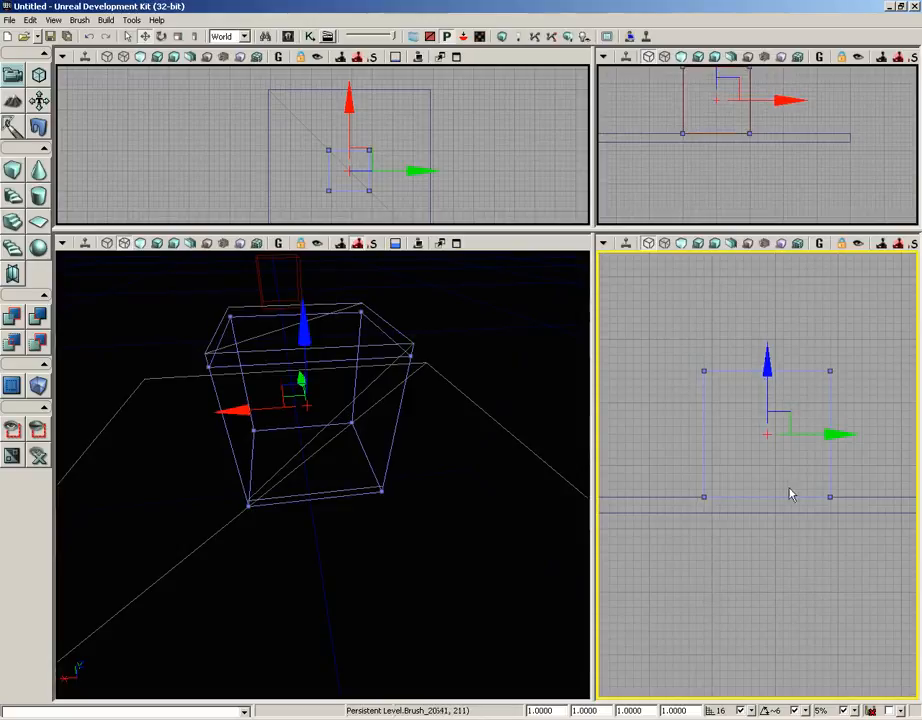
{"action": "left_click", "coordinate": [105, 20]}
{"action": "left_click", "coordinate": [110, 38]}
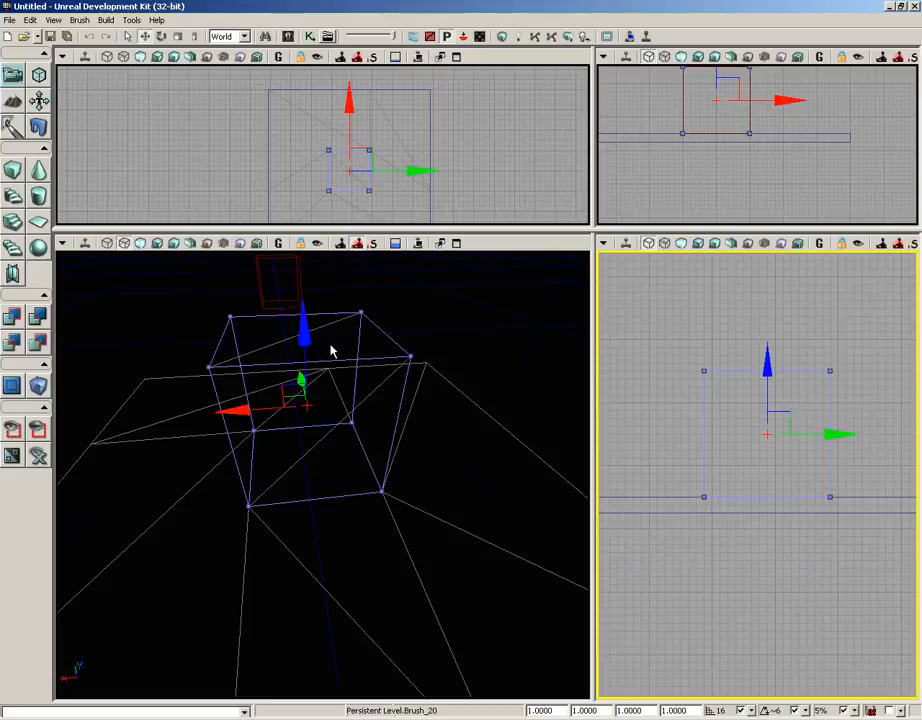
- Delete the solid cube brush, rebuild the current level's geometry and bring the whole floor into the perspective view
{"action": "left_click_drag", "start_coordinate": [333, 350], "coordinate": [377, 331]}
{"action": "left_click", "coordinate": [377, 328]}
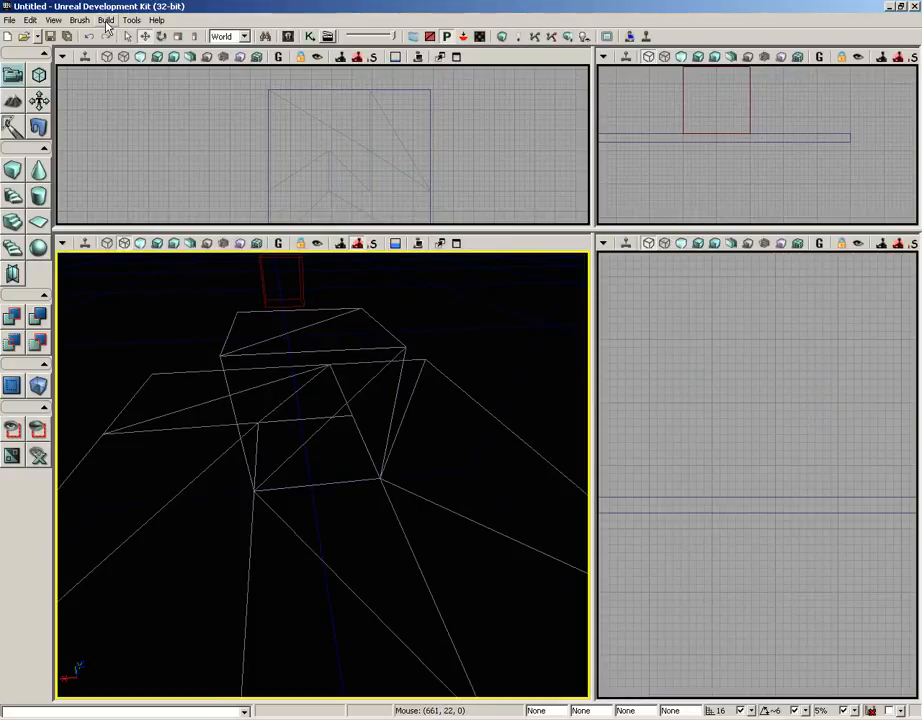
{"action": "left_click", "coordinate": [106, 21]}
{"action": "left_click", "coordinate": [110, 34]}
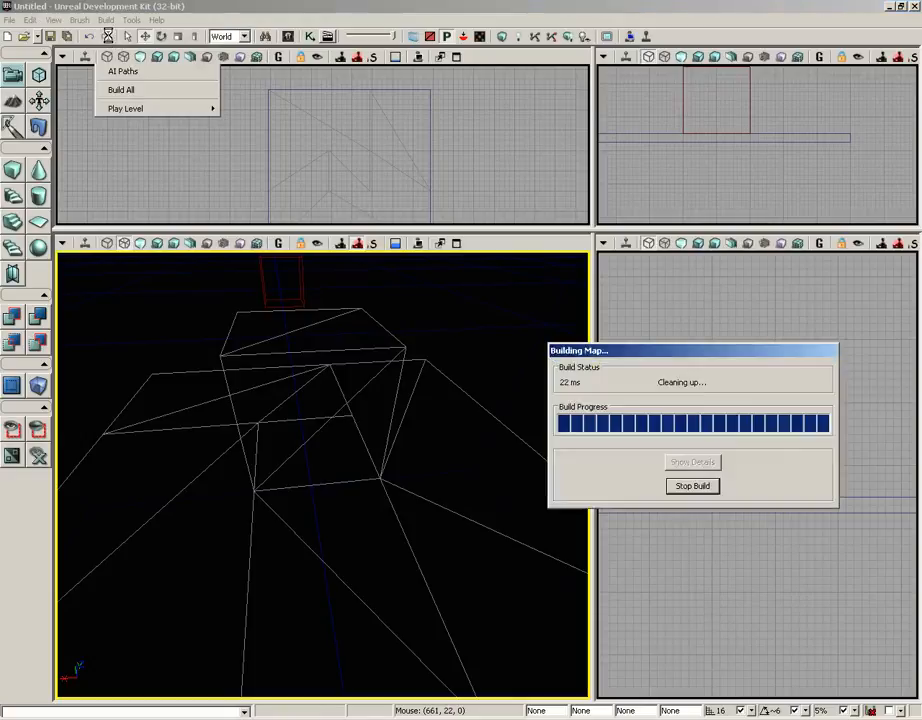
{"action": "left_click", "coordinate": [825, 310]}
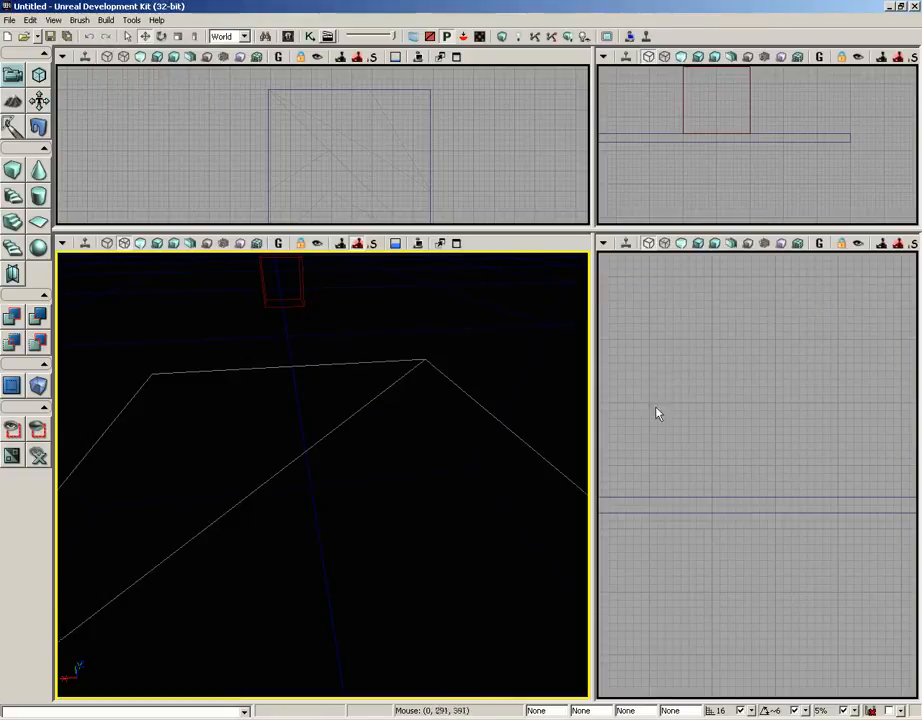
{"action": "right_click_drag", "start_coordinate": [379, 437], "coordinate": [379, 455]}
{"action": "left_click_drag", "start_coordinate": [379, 455], "coordinate": [379, 472]}
{"action": "right_click_drag", "start_coordinate": [379, 472], "coordinate": [376, 379]}
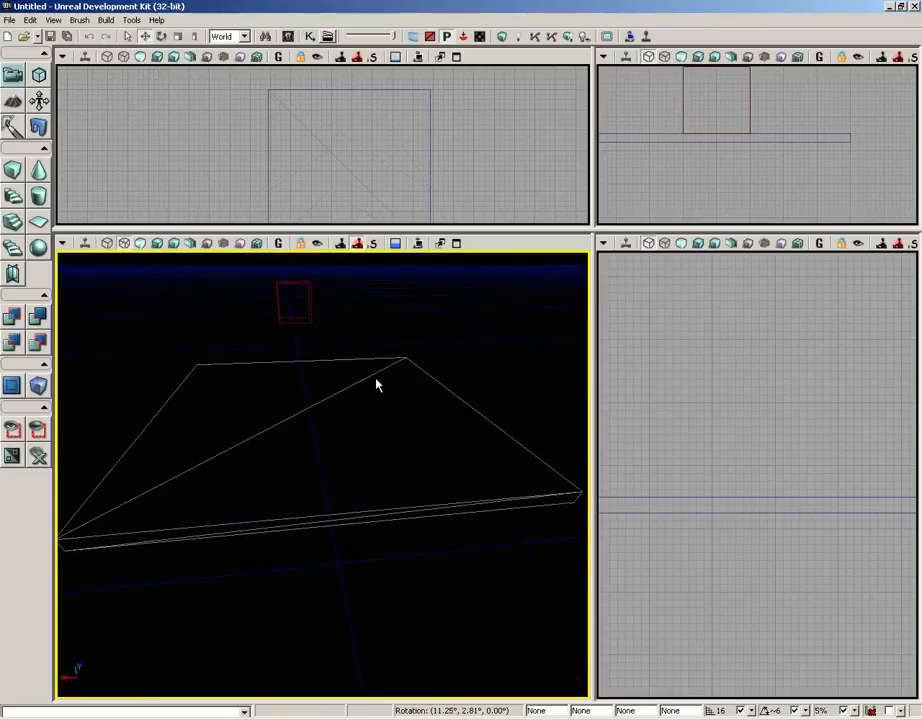
- Select the cube builder brush and move it back over the floor, resting on its surface
{"action": "left_click", "coordinate": [307, 306]}
{"action": "mouse_move", "coordinate": [745, 459]}
{"action": "left_mouse_down"}
{"action": "mouse_move", "coordinate": [700, 356]}
{"action": "mouse_move", "coordinate": [676, 472]}
{"action": "mouse_move", "coordinate": [807, 494]}
{"action": "left_mouse_up"}
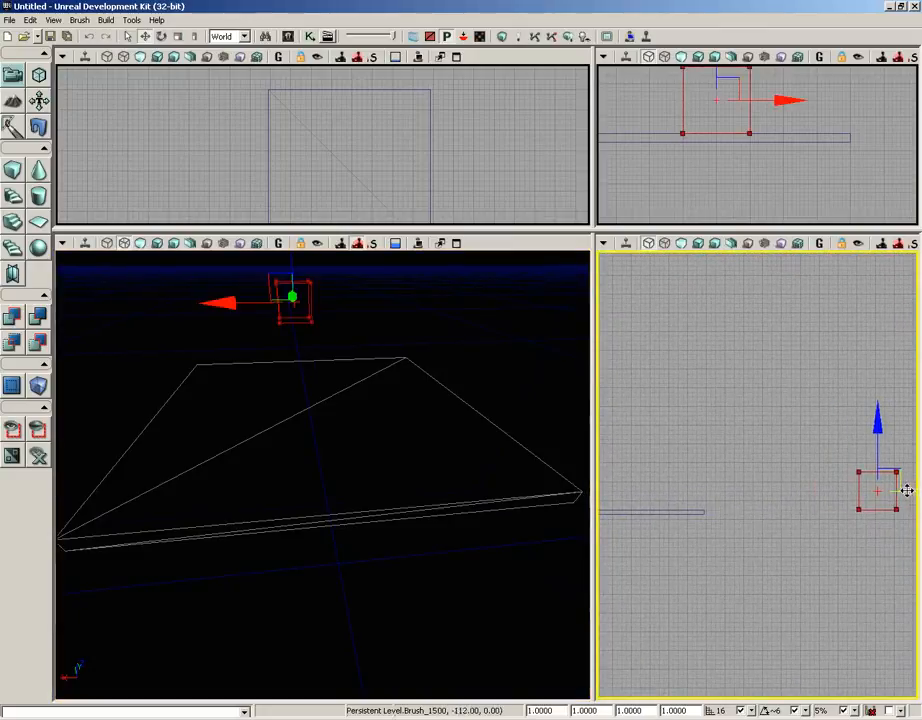
{"action": "left_click_drag", "start_coordinate": [914, 488], "coordinate": [664, 494]}
{"action": "left_click_drag", "start_coordinate": [662, 568], "coordinate": [742, 550]}
{"action": "scroll", "coordinate": [767, 612], "scroll_direction": "up", "scroll_amount": 5}
{"action": "scroll", "coordinate": [763, 590], "scroll_direction": "up", "scroll_amount": 1}
{"action": "left_click_drag", "start_coordinate": [763, 473], "coordinate": [757, 473]}
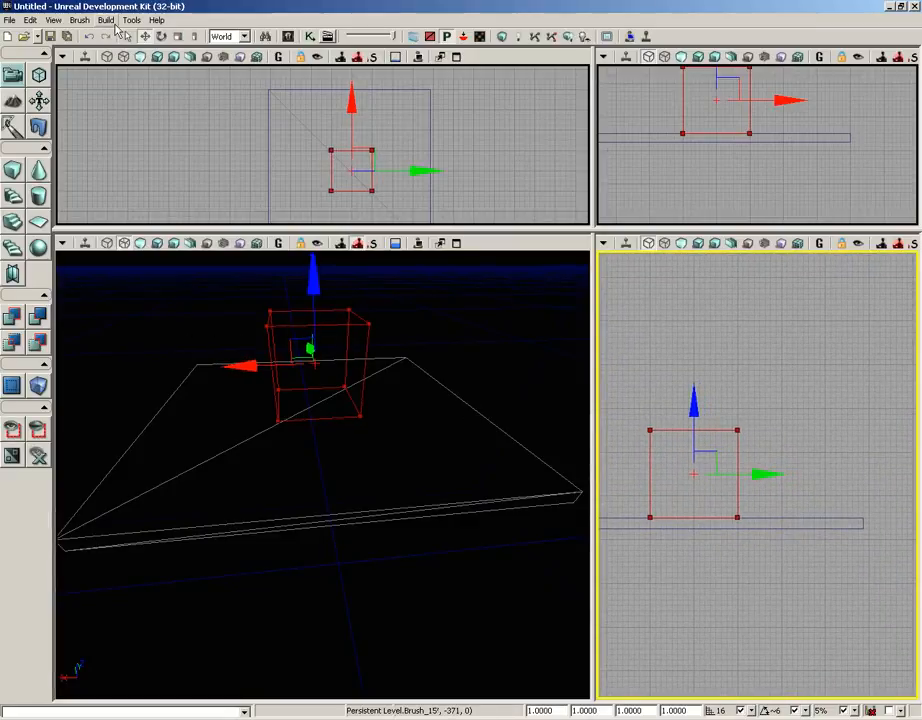
- Add the cube through Add Special with Solidity set to Semi-Solid, and move the builder brush off the new cube
{"action": "left_click", "coordinate": [106, 21]}
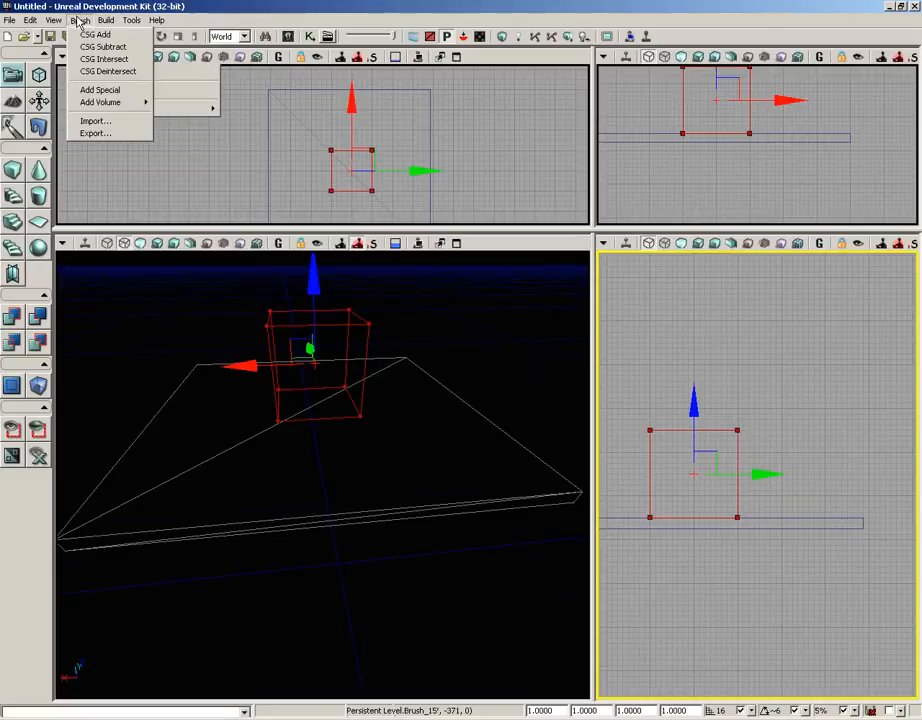
{"action": "left_click", "coordinate": [90, 90]}
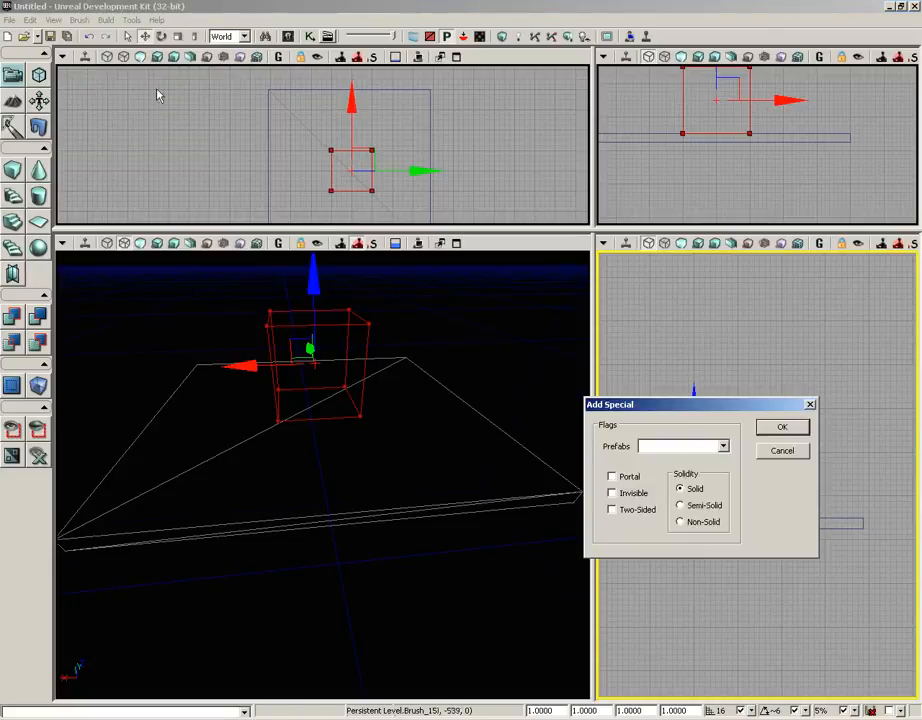
{"action": "left_click", "coordinate": [681, 505]}
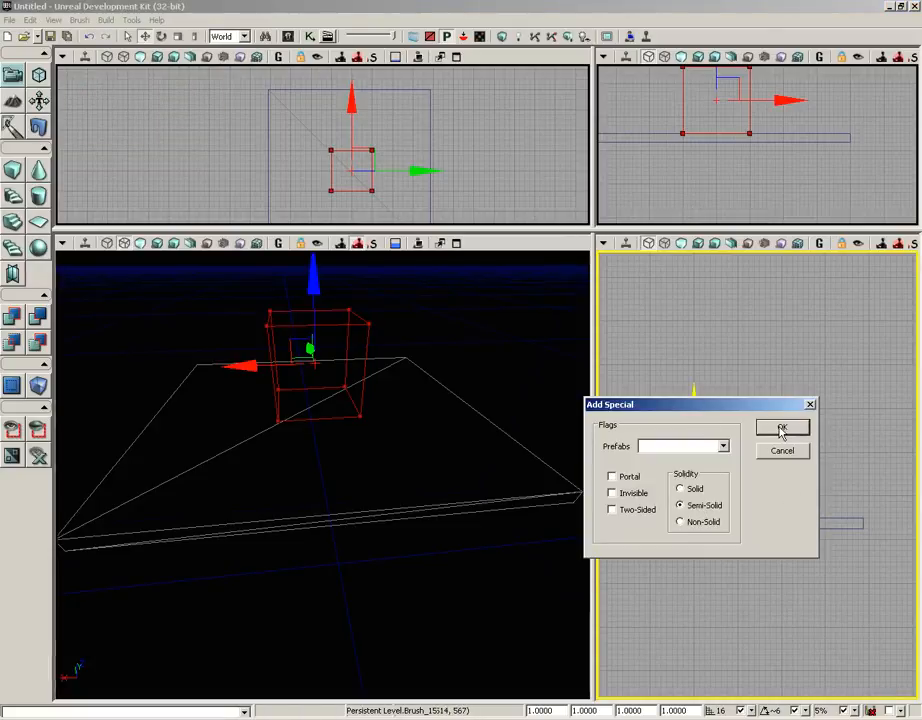
{"action": "left_click", "coordinate": [781, 428]}
{"action": "mouse_move", "coordinate": [531, 449]}
{"action": "left_mouse_down"}
{"action": "mouse_move", "coordinate": [508, 385]}
{"action": "mouse_move", "coordinate": [519, 346]}
{"action": "mouse_move", "coordinate": [494, 414]}
{"action": "mouse_move", "coordinate": [506, 366]}
{"action": "mouse_move", "coordinate": [473, 363]}
{"action": "mouse_move", "coordinate": [337, 494]}
{"action": "left_mouse_up"}
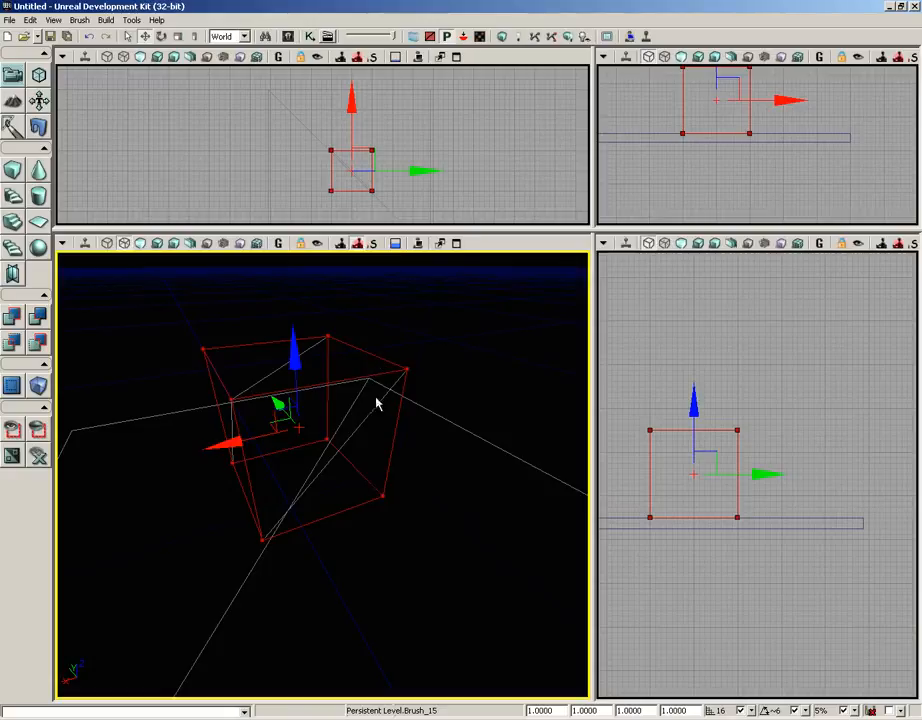
{"action": "mouse_move", "coordinate": [222, 438]}
{"action": "left_mouse_down"}
{"action": "mouse_move", "coordinate": [425, 392]}
{"action": "mouse_move", "coordinate": [587, 370]}
{"action": "left_mouse_up"}
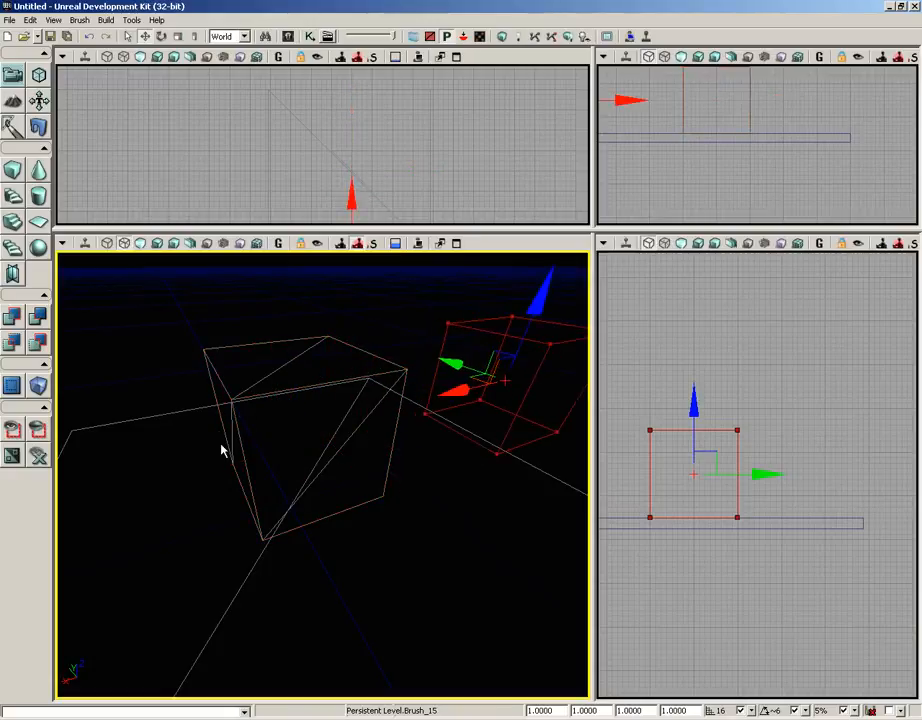
- Open Add Special to review its Solidity options, and cancel it without adding a brush
{"action": "left_click", "coordinate": [78, 22]}
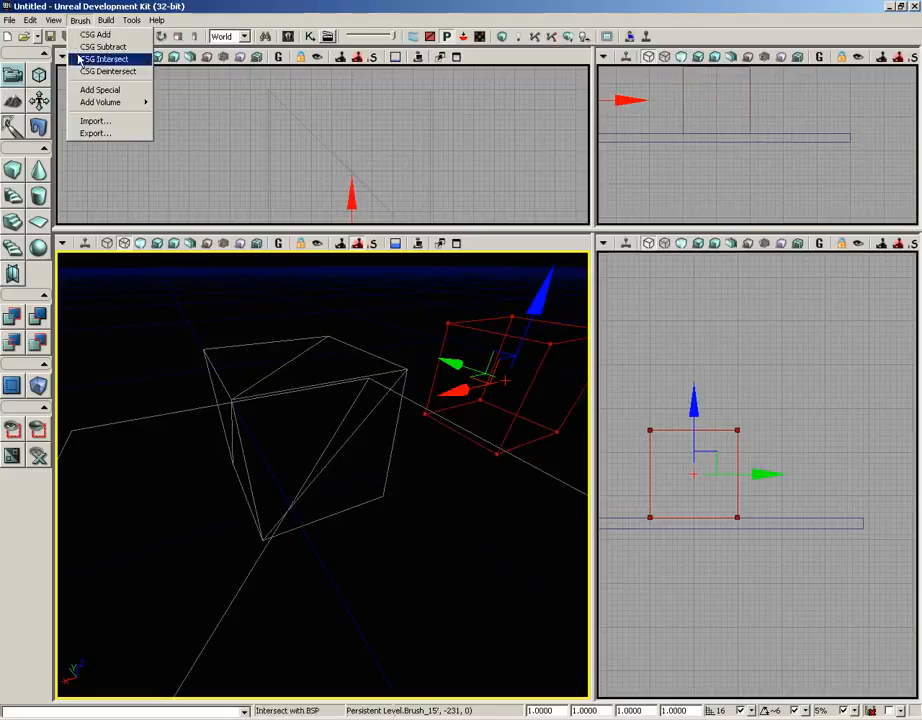
{"action": "left_click", "coordinate": [100, 90]}
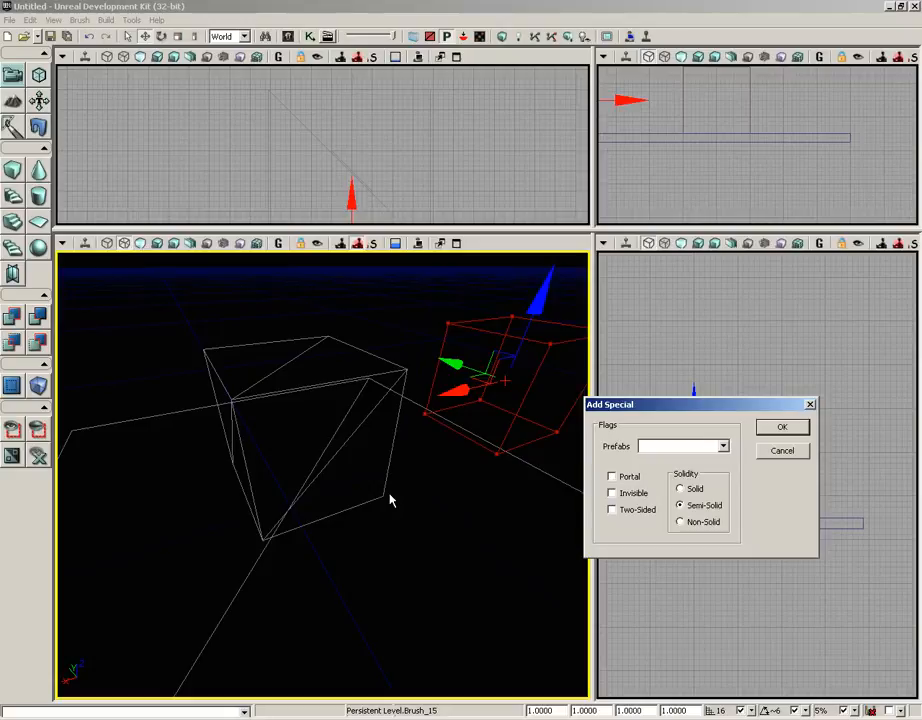
{"action": "left_click", "coordinate": [795, 451]}
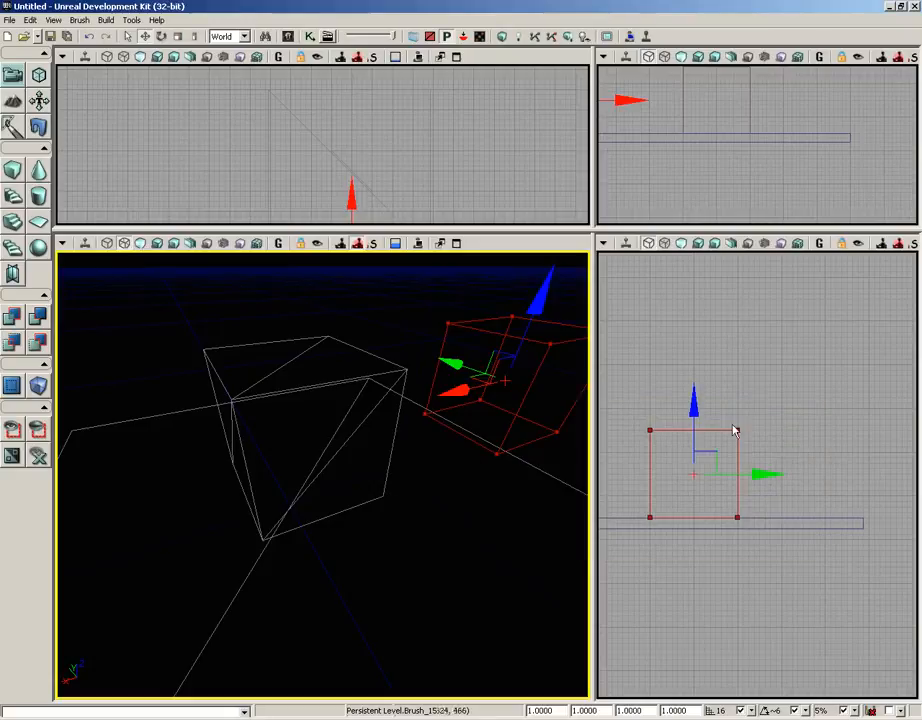
- Create a new level with the Additive geometry style, discarding the changes to the current map
{"action": "left_click", "coordinate": [9, 20]}
{"action": "left_click", "coordinate": [22, 35]}
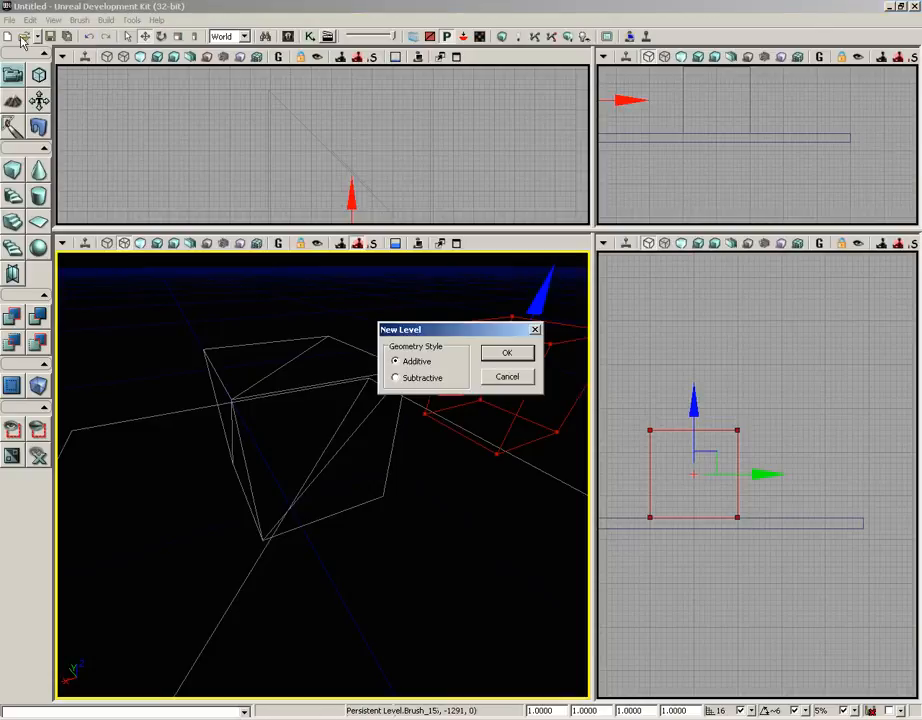
{"action": "left_click", "coordinate": [522, 354]}
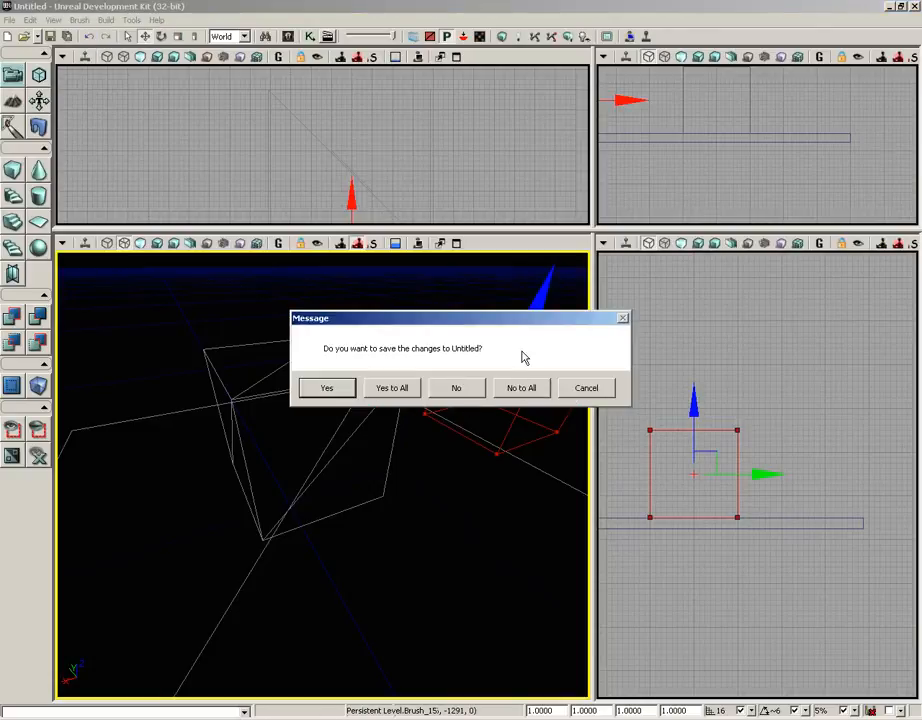
{"action": "left_click", "coordinate": [454, 389]}
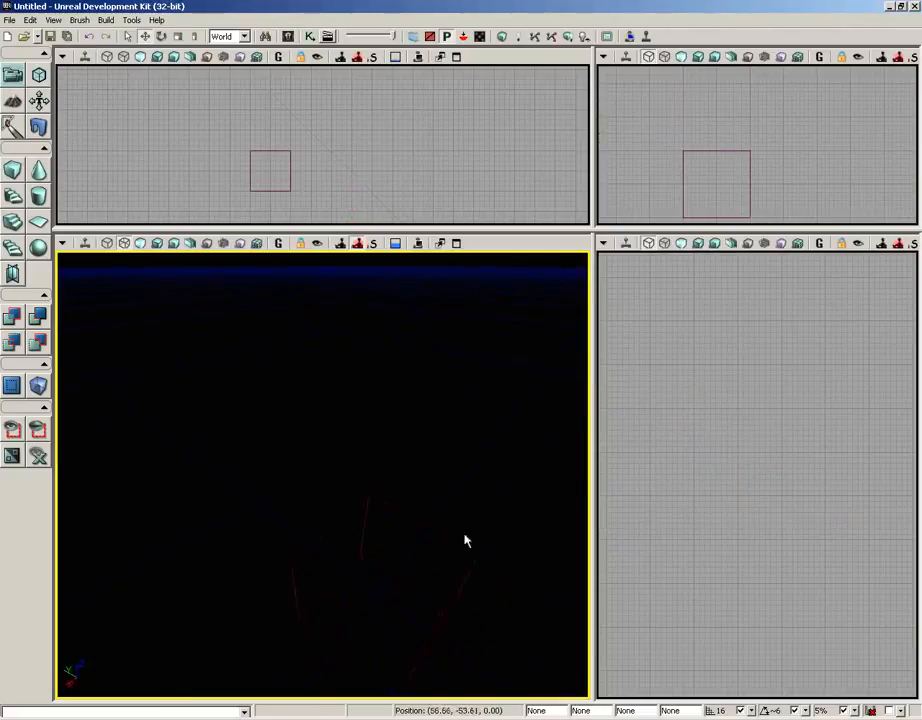
- Import ColumnCore.ASE as the builder brush with Merge Faces enabled and the Solid mesh option, and select the imported brush
{"action": "left_click", "coordinate": [80, 20]}
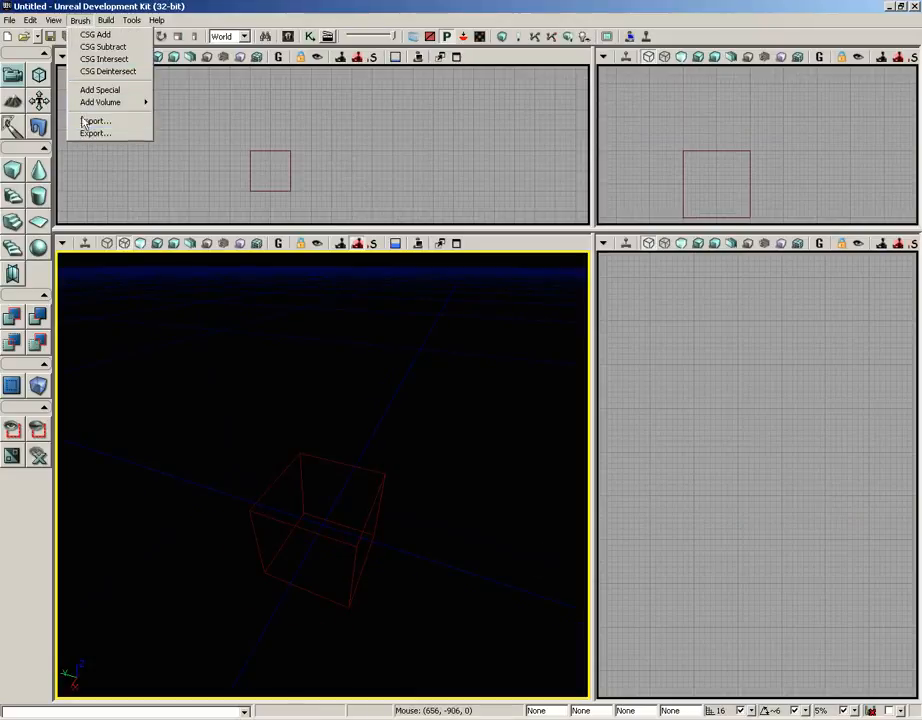
{"action": "mouse_move", "coordinate": [94, 106]}
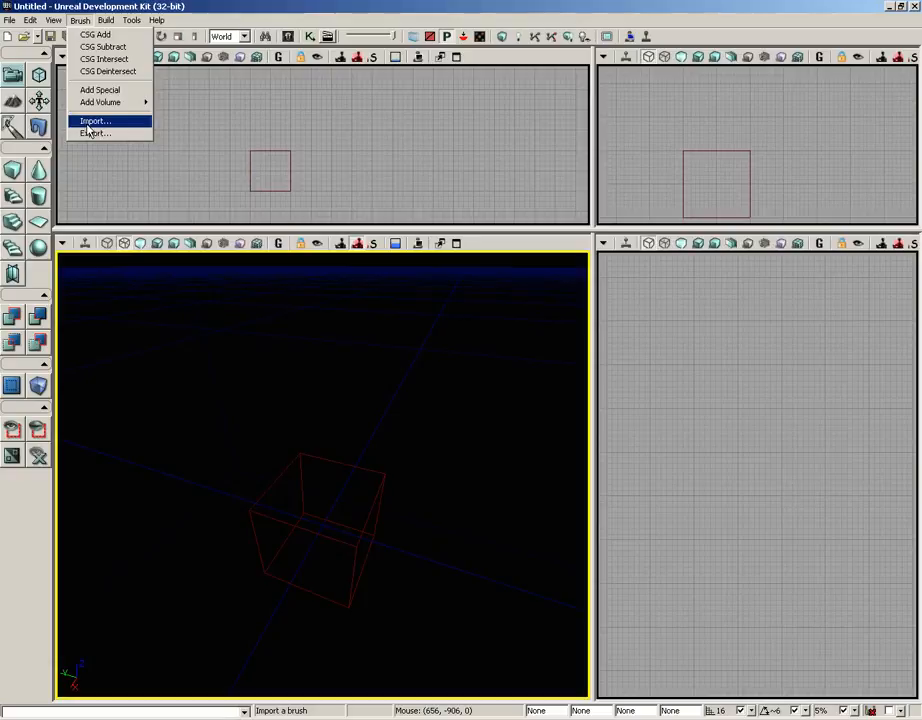
{"action": "left_click", "coordinate": [86, 122]}
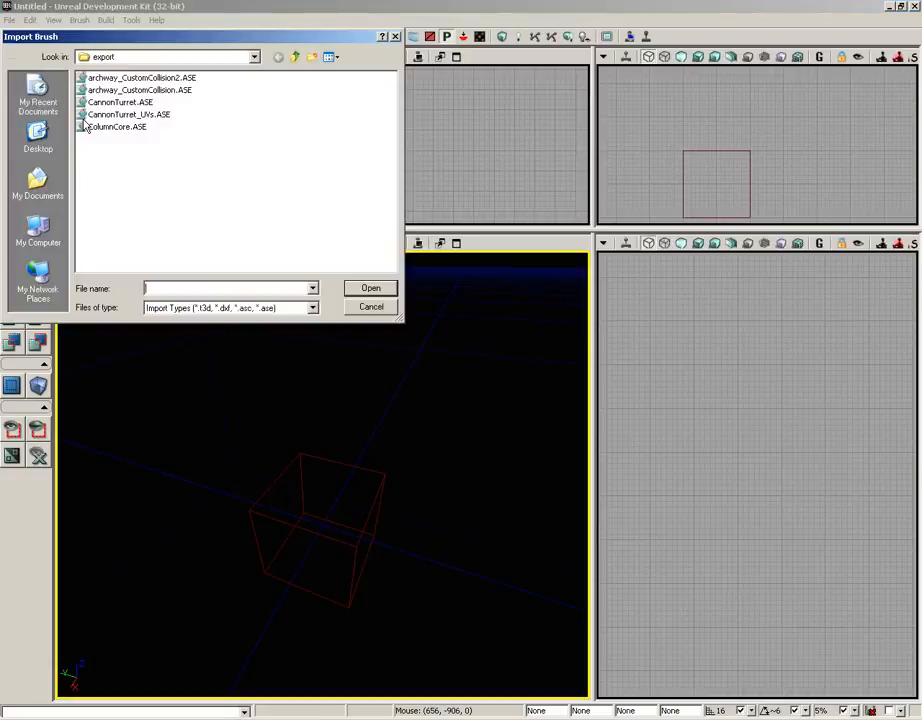
{"action": "left_click", "coordinate": [100, 128]}
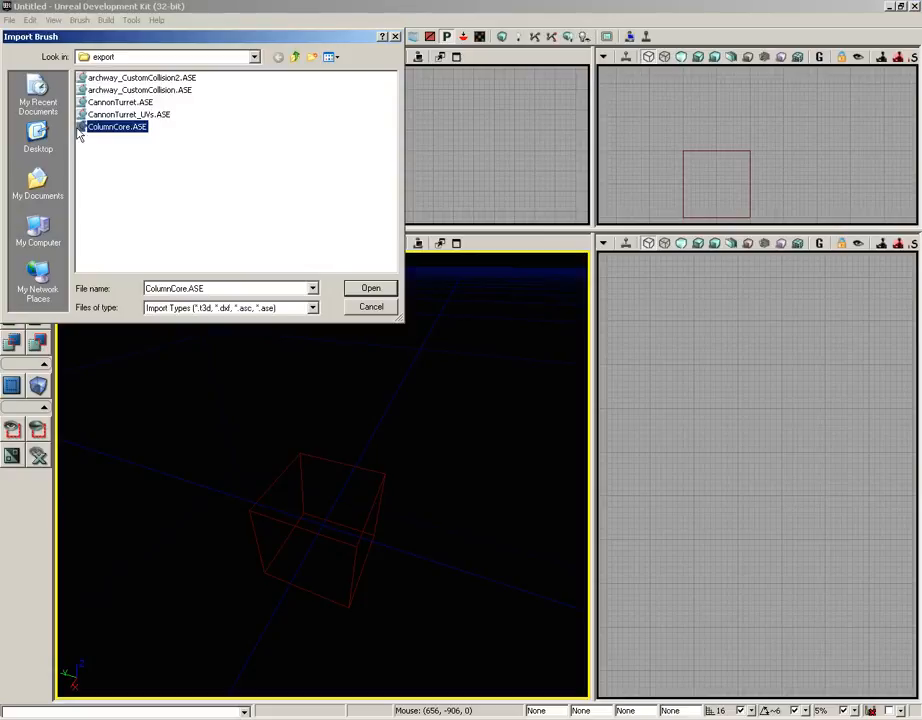
{"action": "left_click", "coordinate": [386, 289]}
{"action": "left_click", "coordinate": [361, 340]}
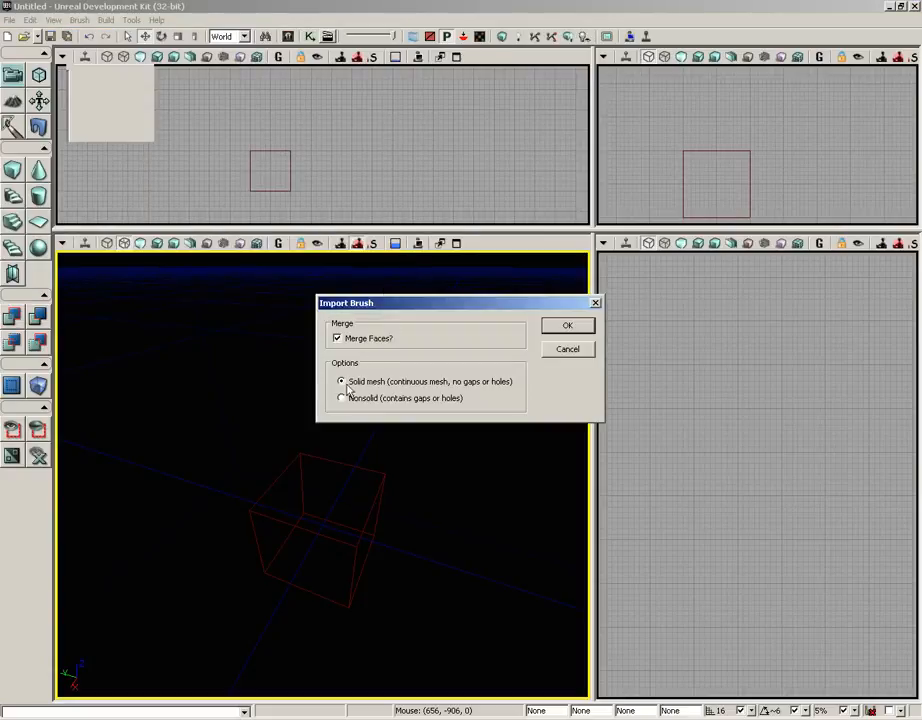
{"action": "left_click", "coordinate": [568, 326]}
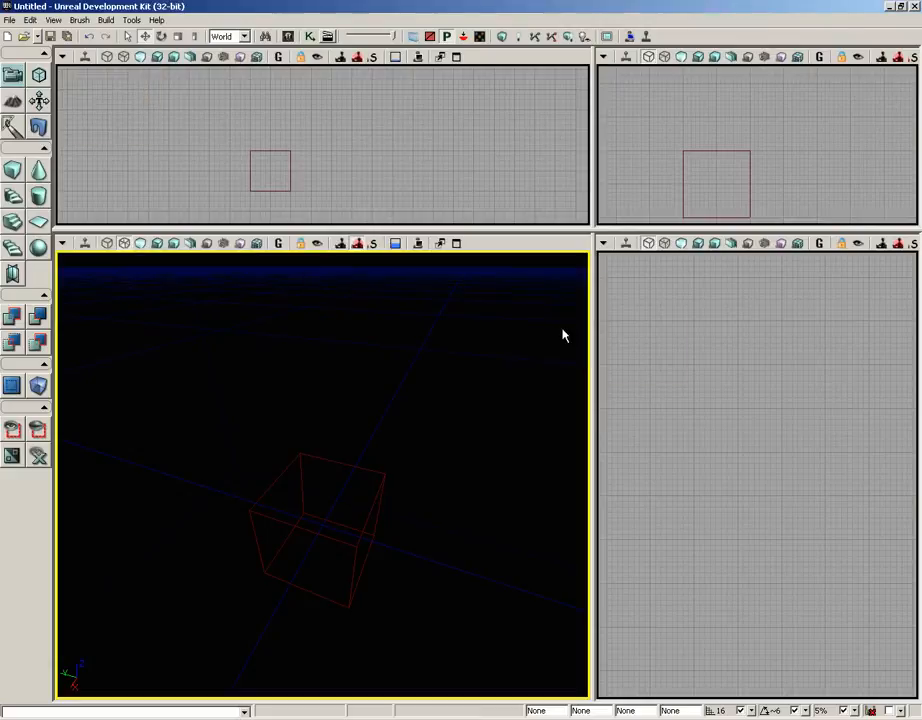
{"action": "left_click", "coordinate": [376, 500]}
{"action": "mouse_move", "coordinate": [387, 485]}
{"action": "left_mouse_down"}
{"action": "mouse_move", "coordinate": [378, 402]}
{"action": "mouse_move", "coordinate": [393, 468]}
{"action": "mouse_move", "coordinate": [395, 405]}
{"action": "mouse_move", "coordinate": [387, 465]}
{"action": "mouse_move", "coordinate": [395, 475]}
{"action": "left_mouse_up"}
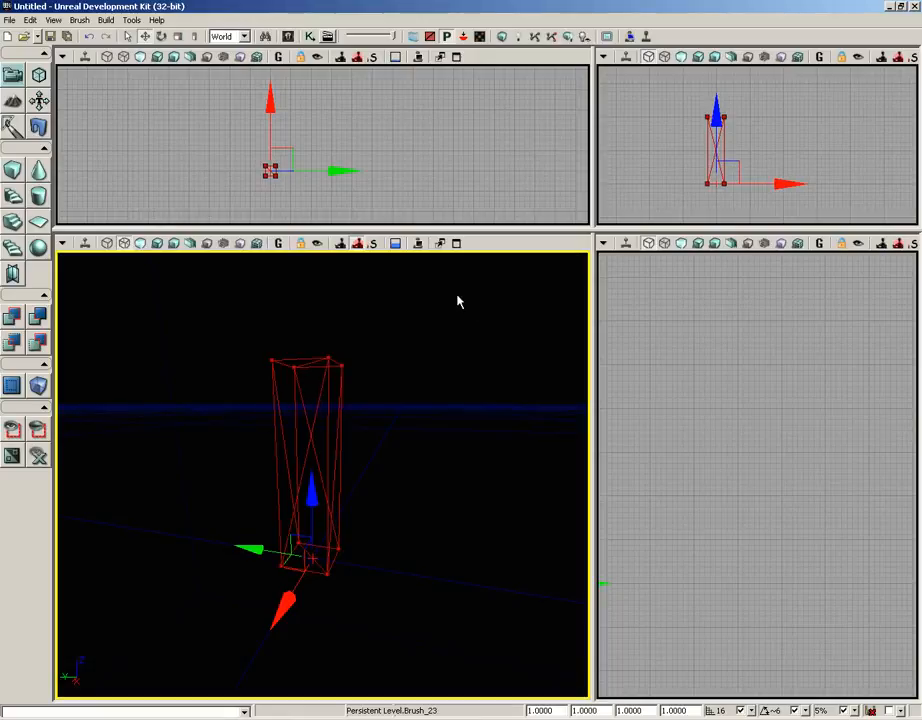
{"action": "left_click", "coordinate": [79, 20]}
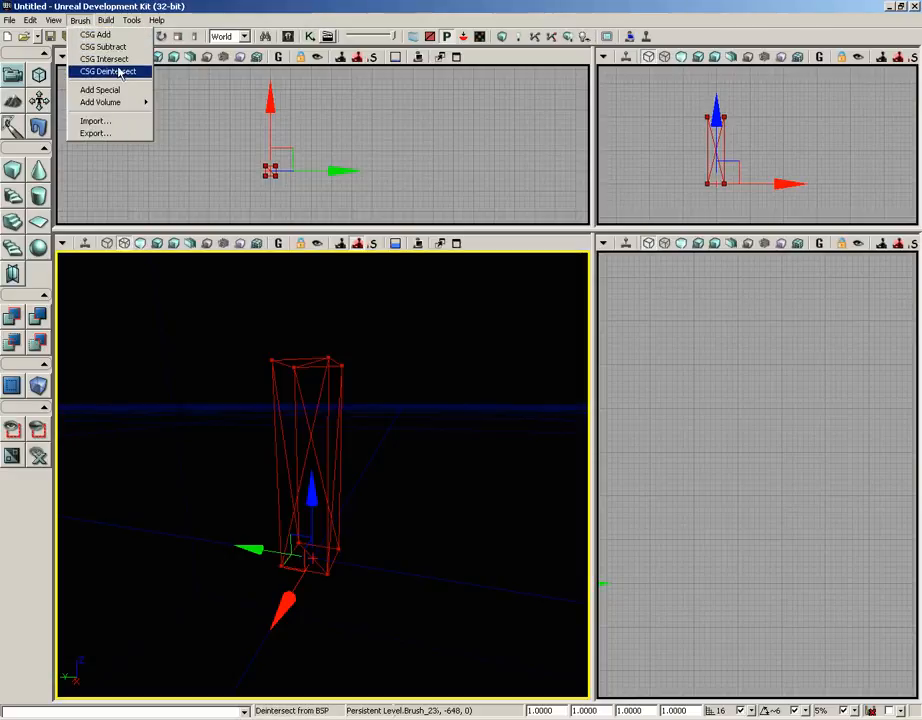
{"action": "mouse_move", "coordinate": [104, 104]}
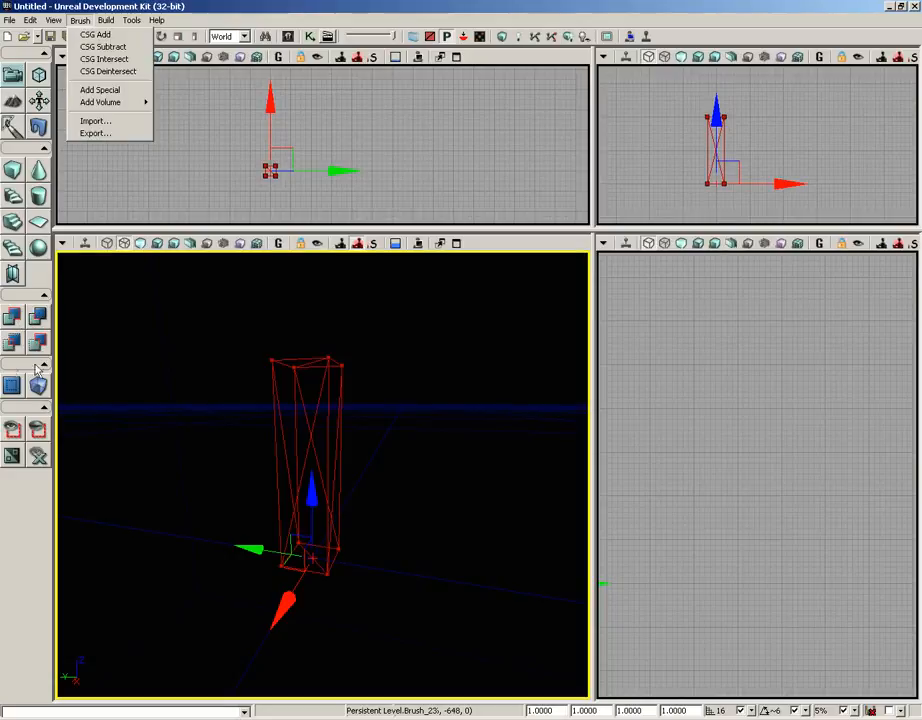
{"action": "left_click_drag", "start_coordinate": [173, 361], "coordinate": [172, 382]}
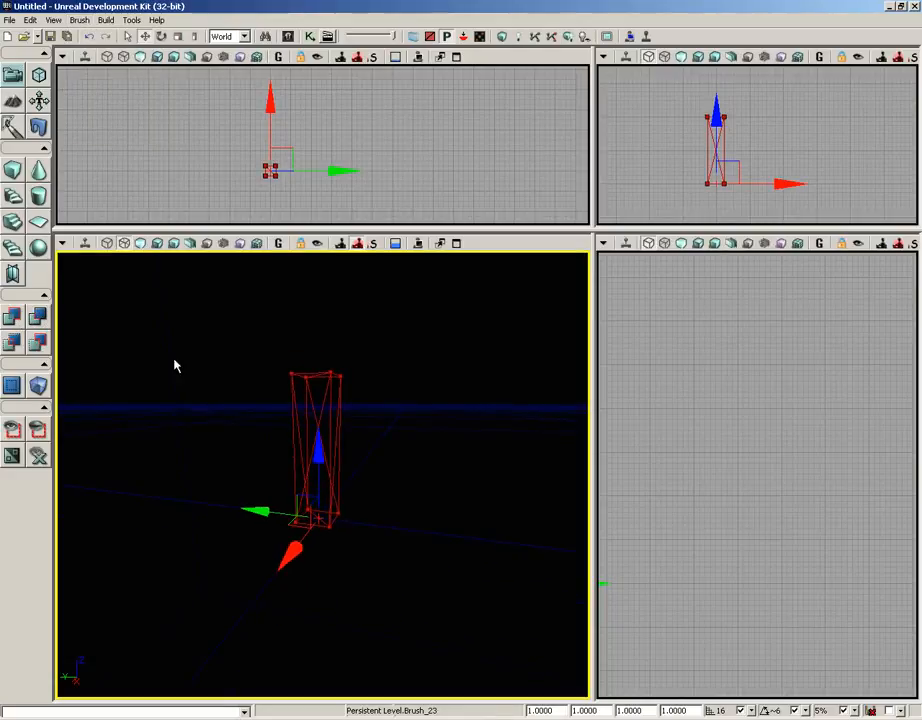